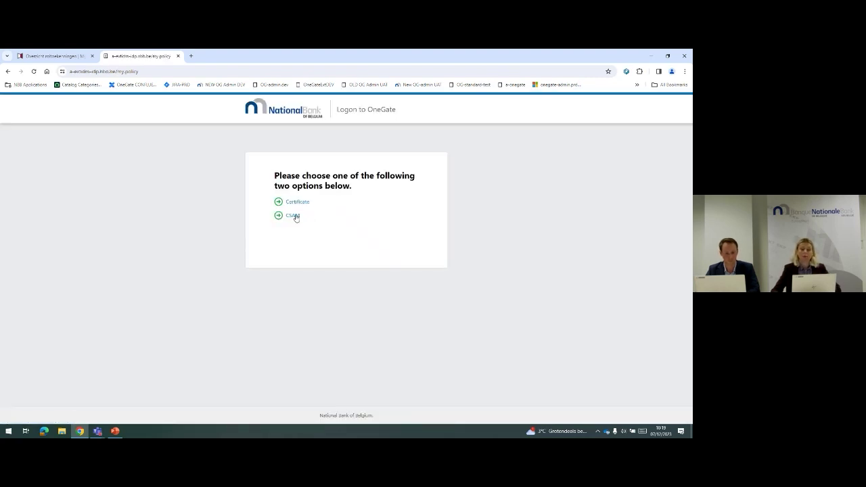
Log in through CSAM with itsme, sending the phone number for approval in the app
{"action": "left_click", "coordinate": [294, 216]}
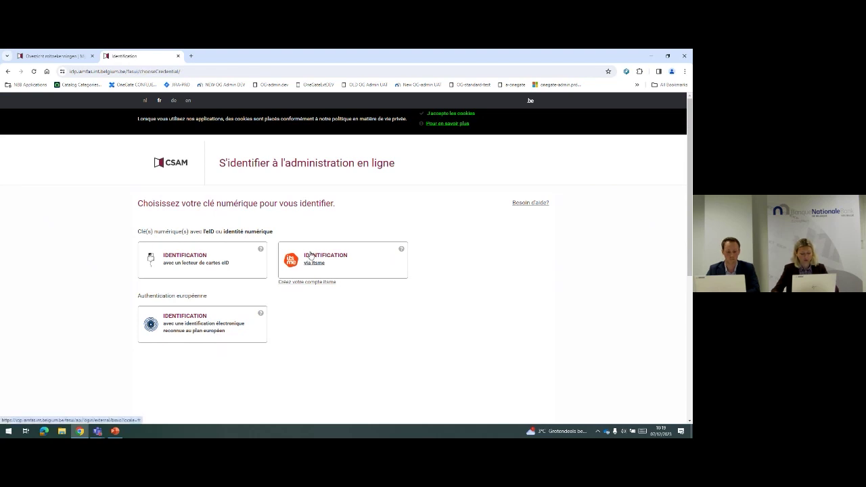
{"action": "left_click", "coordinate": [311, 256]}
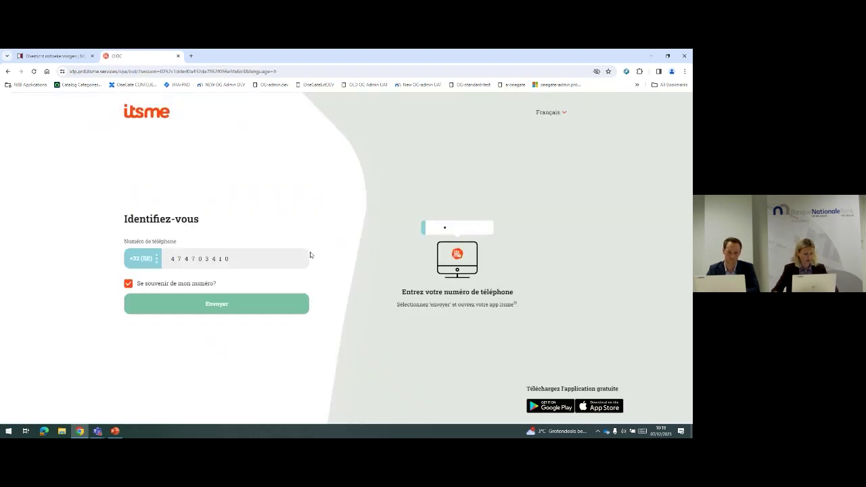
{"action": "left_click", "coordinate": [253, 303]}
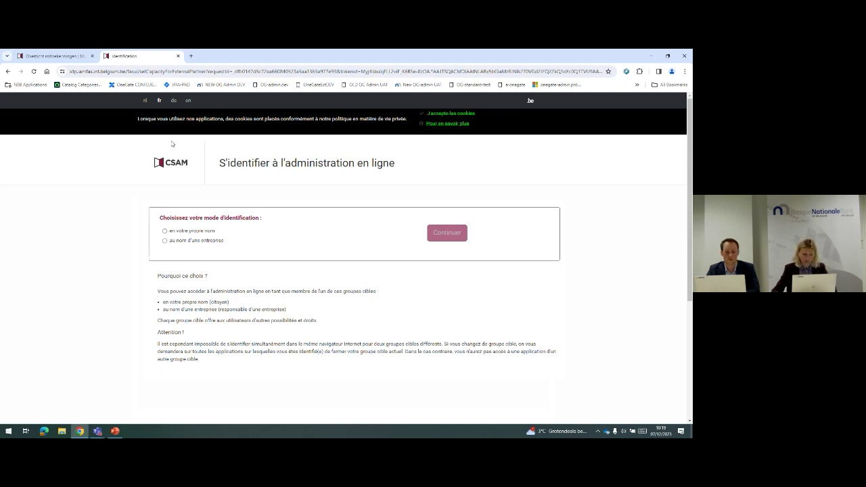
Toggle the CSAM page to Dutch and back to French, then continue on behalf of a company
{"action": "left_click", "coordinate": [144, 101]}
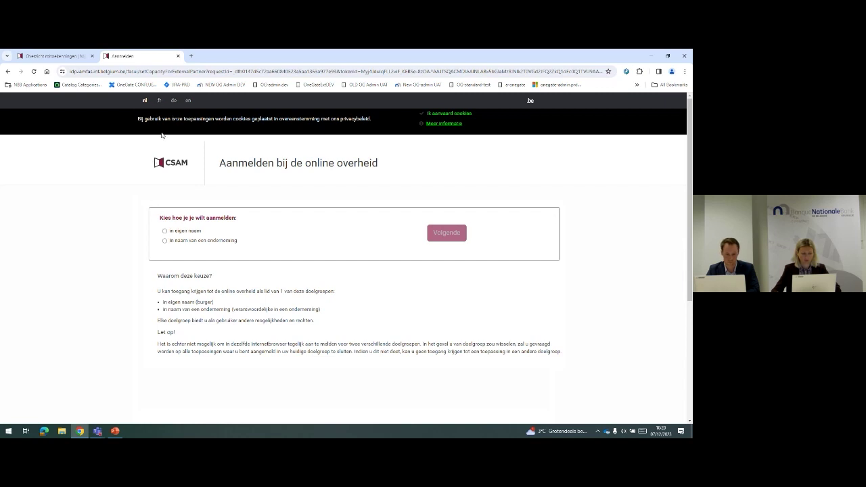
{"action": "left_click", "coordinate": [160, 100]}
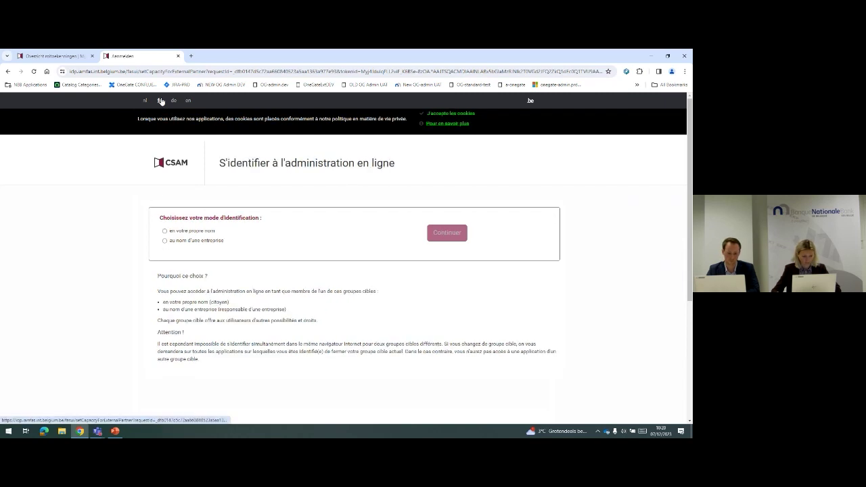
{"action": "left_click", "coordinate": [165, 240]}
{"action": "left_click", "coordinate": [429, 238]}
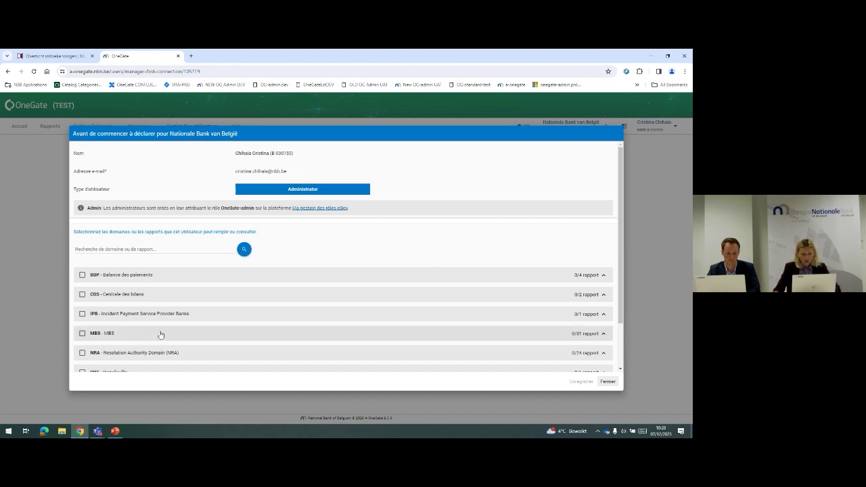
Expand the SXX - Commerce Extérieur domain and tick its INTRASTAT_X_S report
{"action": "scroll", "coordinate": [297, 261], "scroll_direction": "down", "scroll_amount": 2}
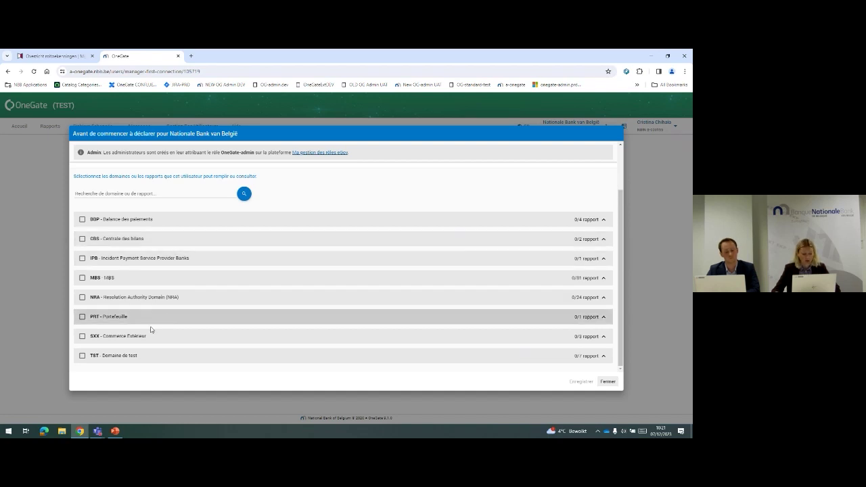
{"action": "left_click", "coordinate": [587, 337]}
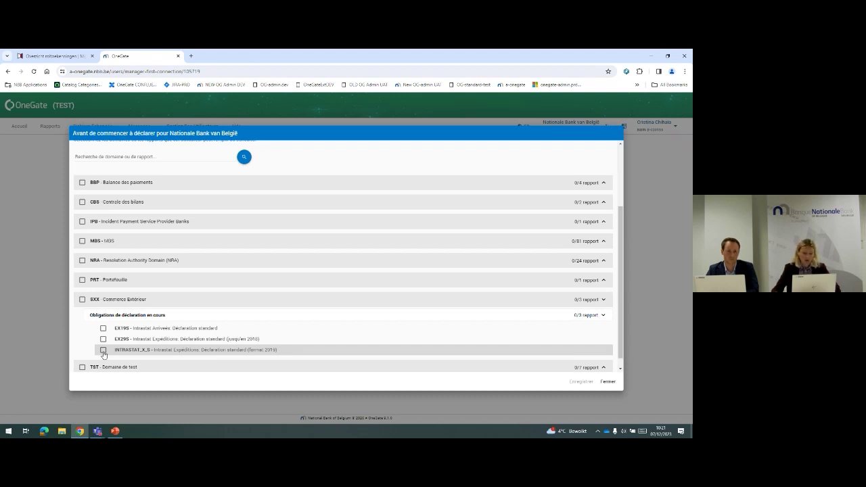
{"action": "left_click", "coordinate": [103, 351]}
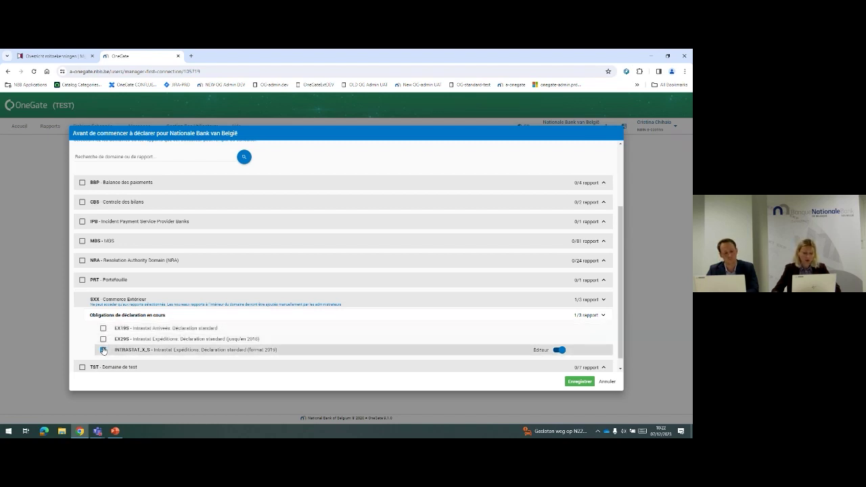
Untick INTRASTAT_X_S and tick the whole SXX domain, granting all three reports as Éditeur
{"action": "left_click", "coordinate": [104, 350]}
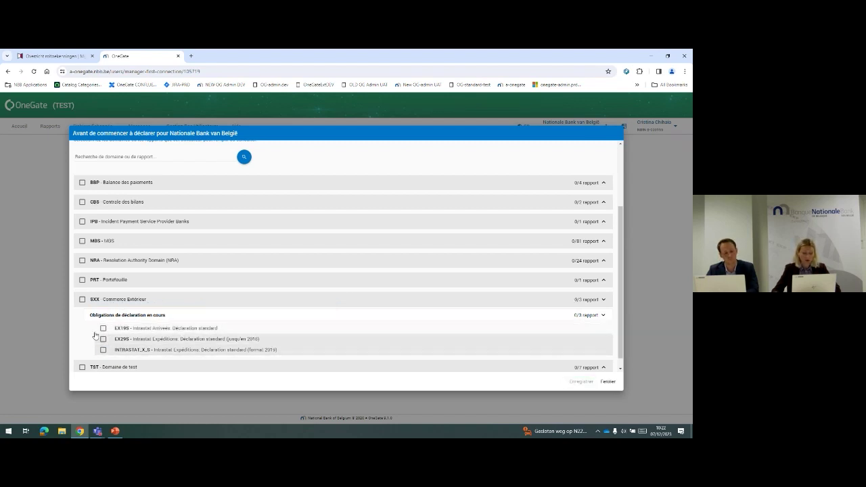
{"action": "left_click", "coordinate": [82, 300]}
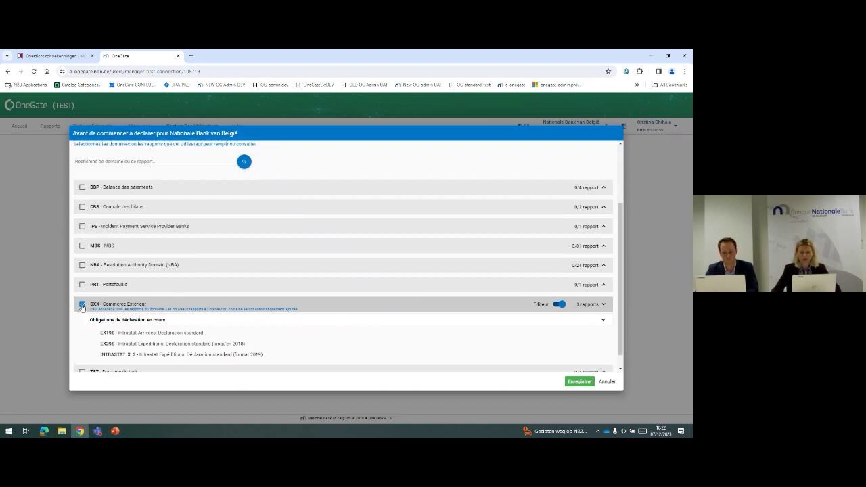
{"action": "scroll", "coordinate": [82, 308], "scroll_direction": "up", "scroll_amount": 1}
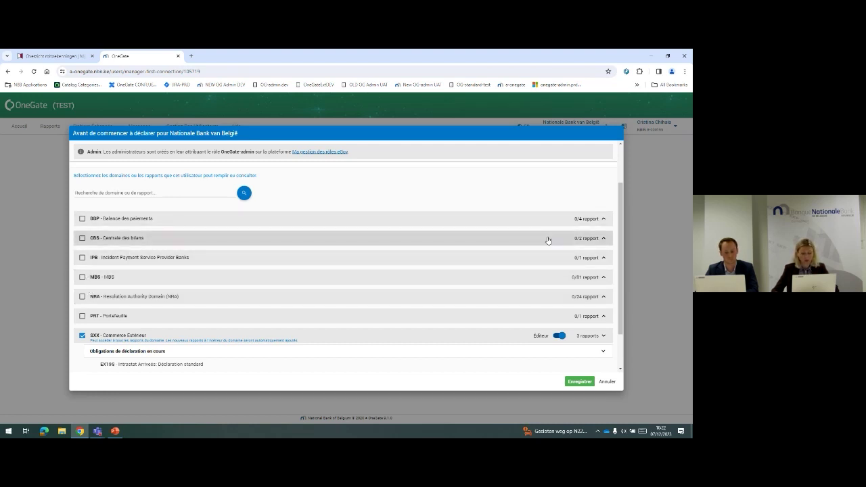
Expand and tick the whole BBP - Balance des paiements domain, then save with Enregistrer
{"action": "left_click", "coordinate": [603, 218]}
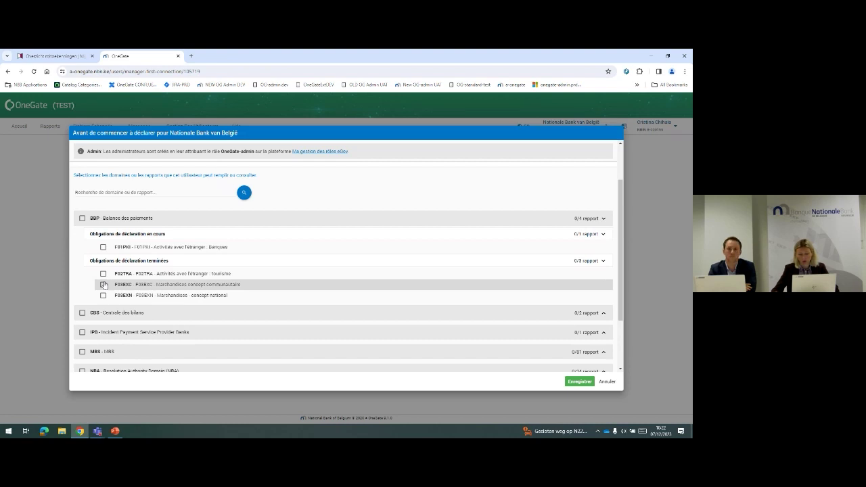
{"action": "left_click", "coordinate": [82, 219]}
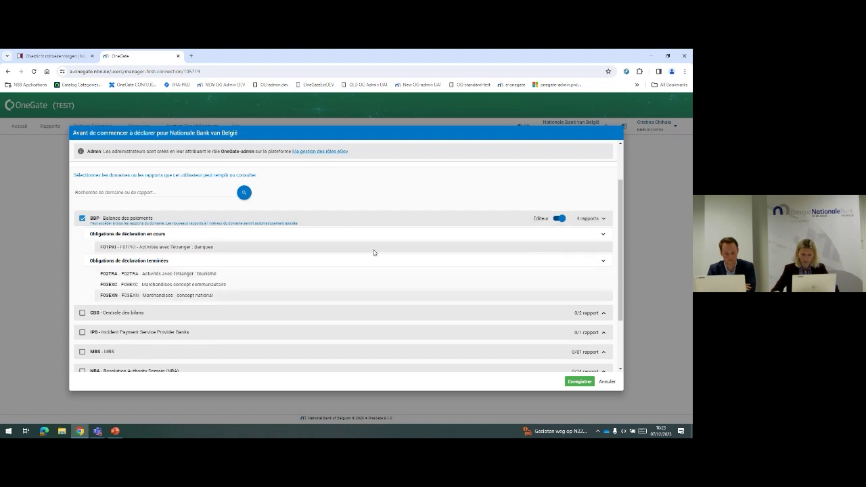
{"action": "left_click", "coordinate": [583, 384]}
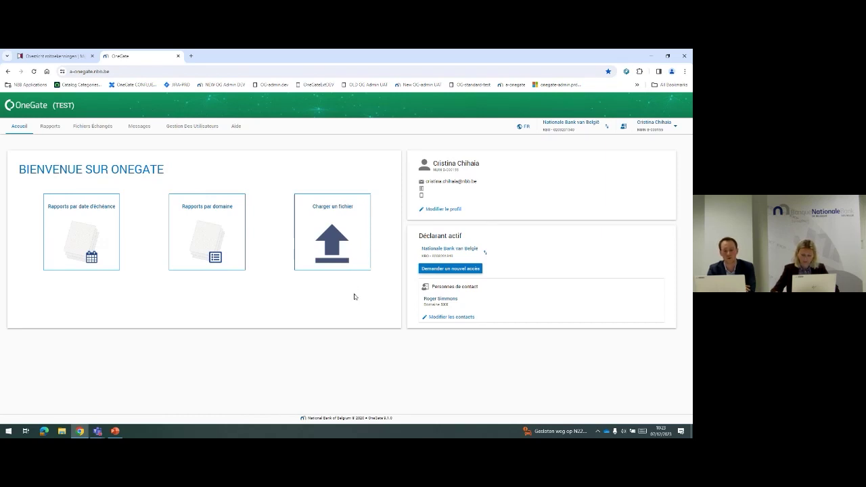
{"action": "mouse_move", "coordinate": [343, 205]}
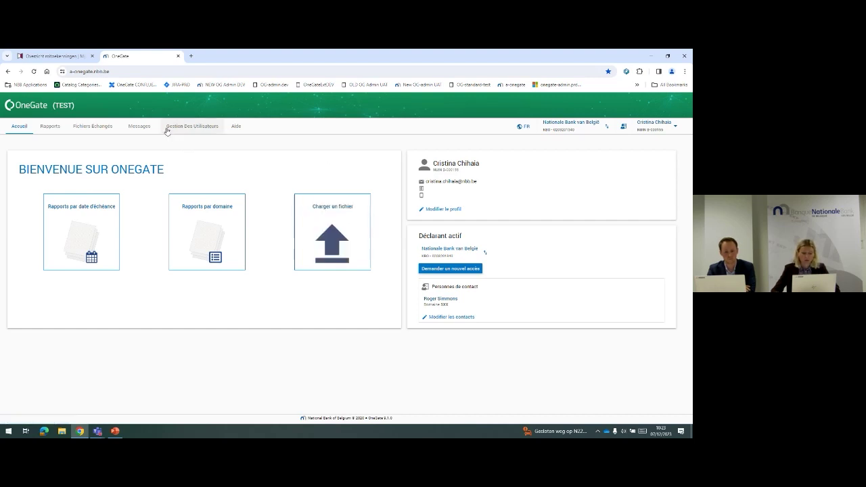
{"action": "left_click", "coordinate": [523, 126]}
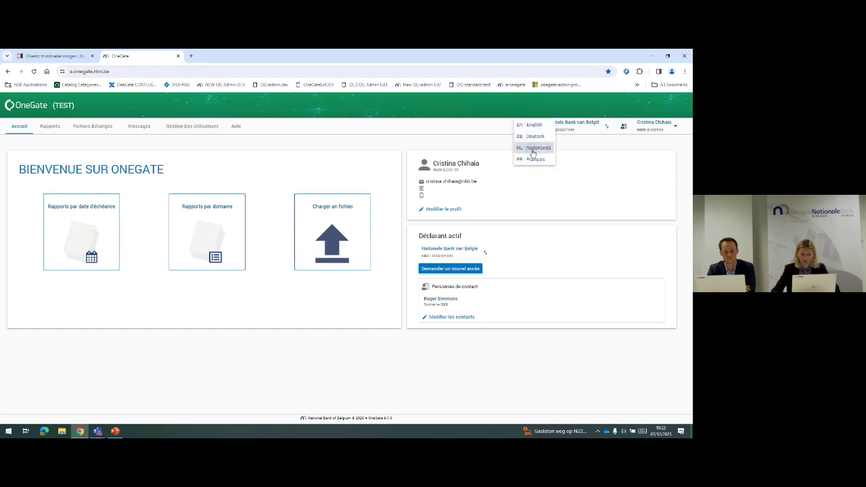
{"action": "left_click", "coordinate": [532, 148]}
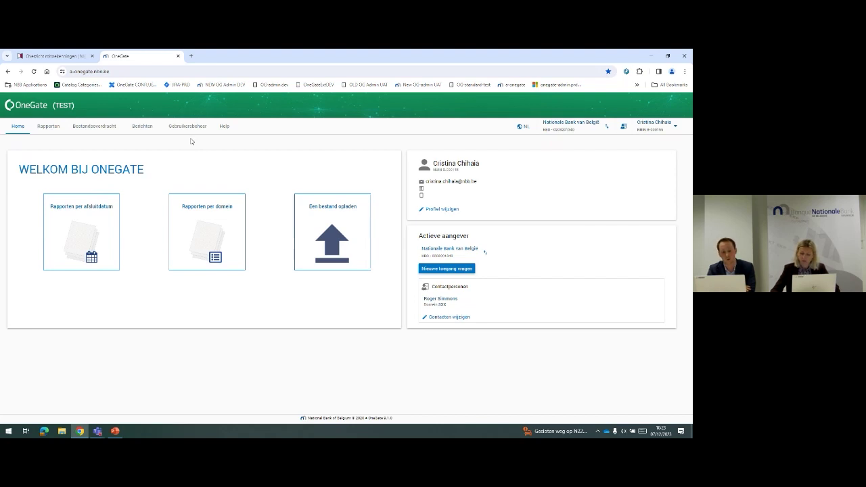
{"action": "left_click", "coordinate": [523, 129]}
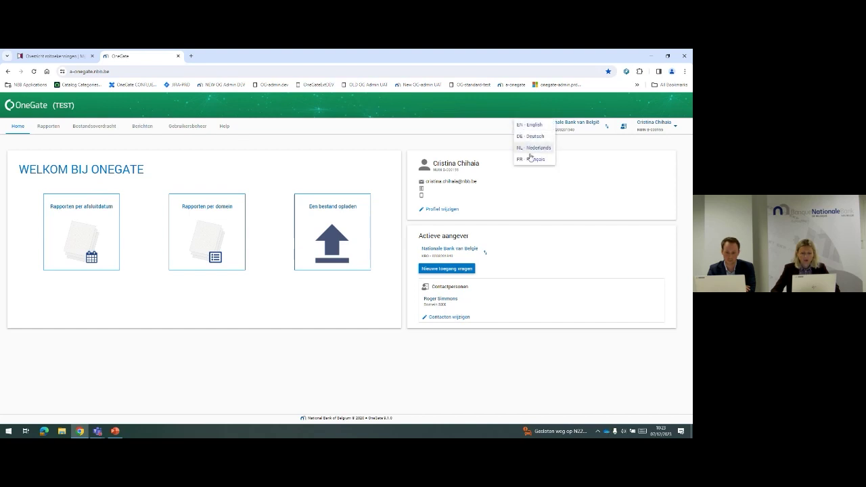
{"action": "left_click", "coordinate": [531, 159]}
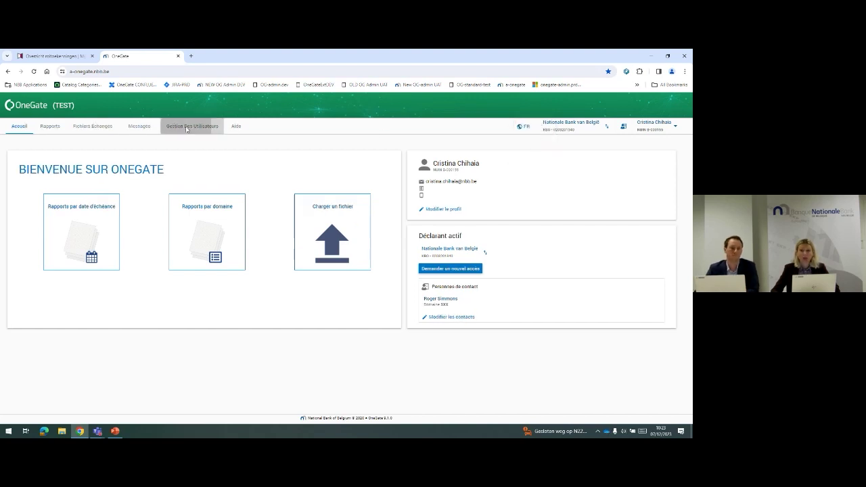
{"action": "left_click", "coordinate": [187, 130]}
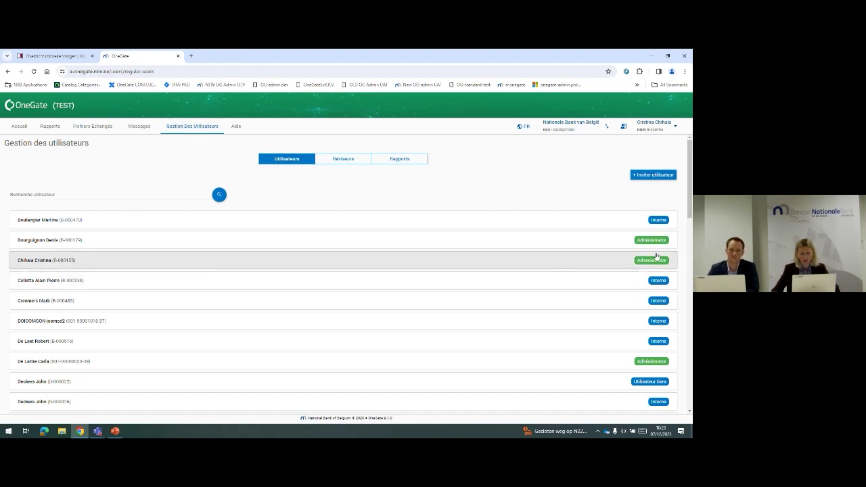
Open your own user record, close it, then reopen it to review BBP and SXX Éditeur rights
{"action": "left_click", "coordinate": [285, 261]}
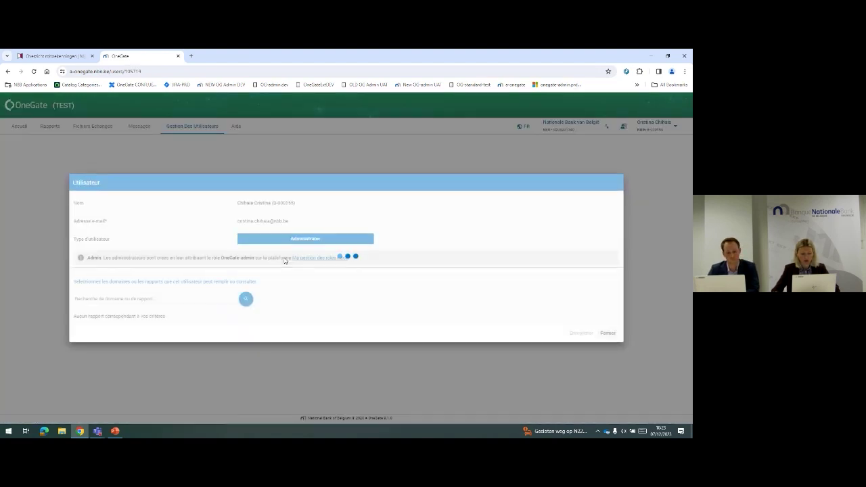
{"action": "scroll", "coordinate": [284, 292], "scroll_direction": "down", "scroll_amount": 2}
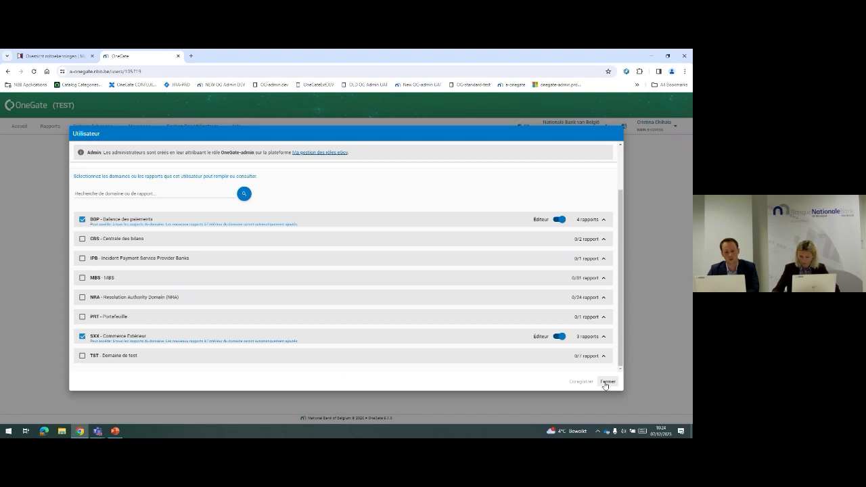
{"action": "left_click", "coordinate": [606, 383]}
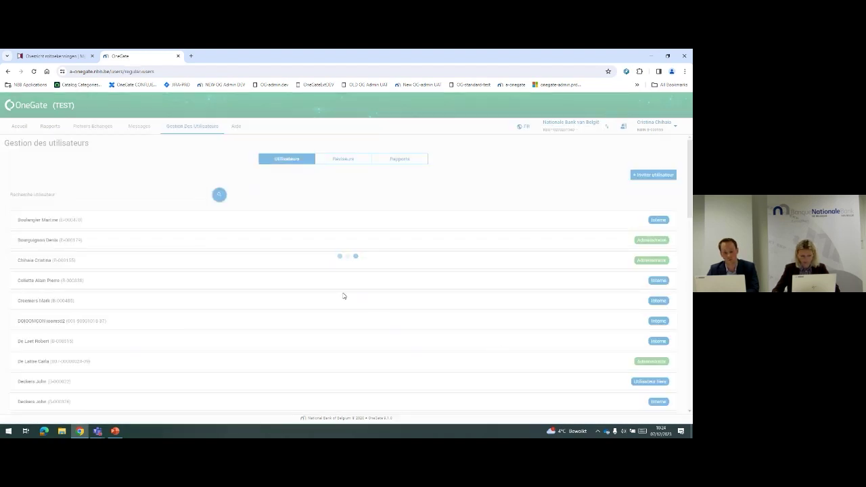
{"action": "left_click", "coordinate": [251, 261]}
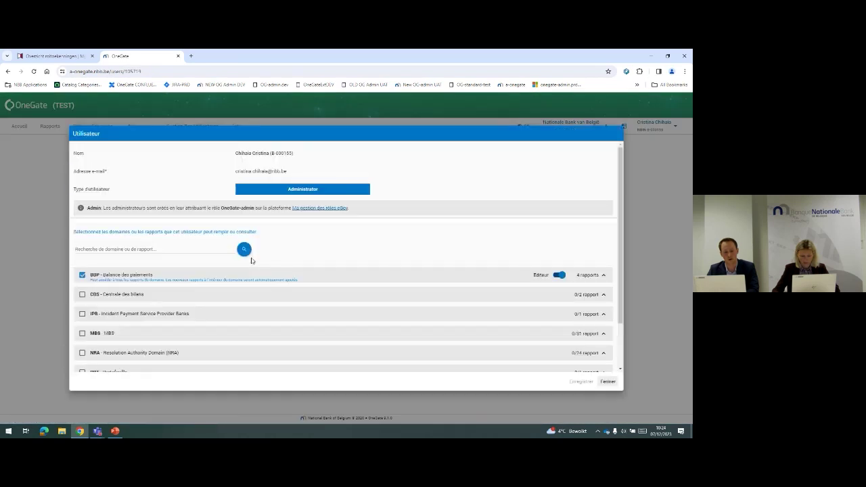
{"action": "scroll", "coordinate": [251, 262], "scroll_direction": "down", "scroll_amount": 2}
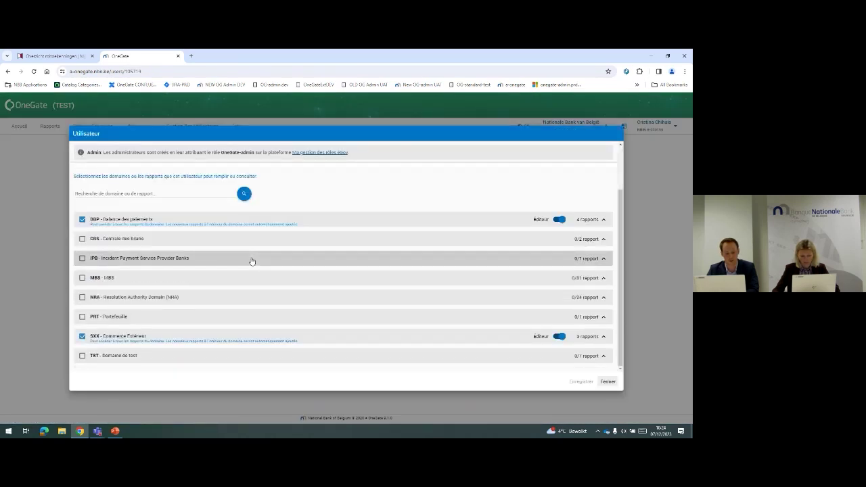
Close the Utilisateur dialog with Fermer to return to the Gestion des utilisateurs list
{"action": "left_click", "coordinate": [608, 383]}
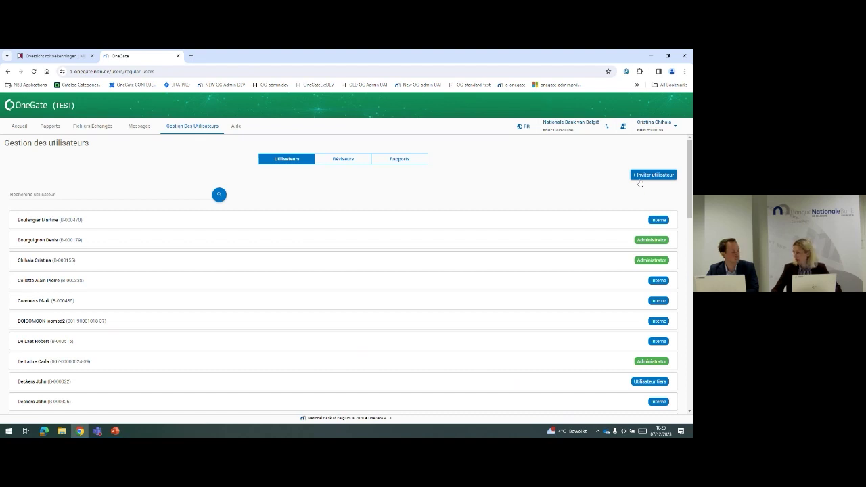
Start an Inviter utilisateur form and enter the invitee's national registry number and e-mail address
{"action": "left_click", "coordinate": [639, 179]}
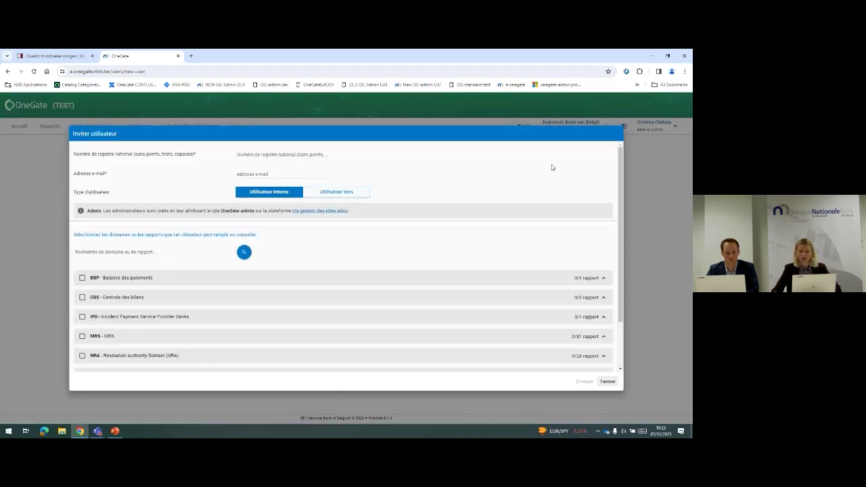
{"action": "left_click", "coordinate": [254, 153]}
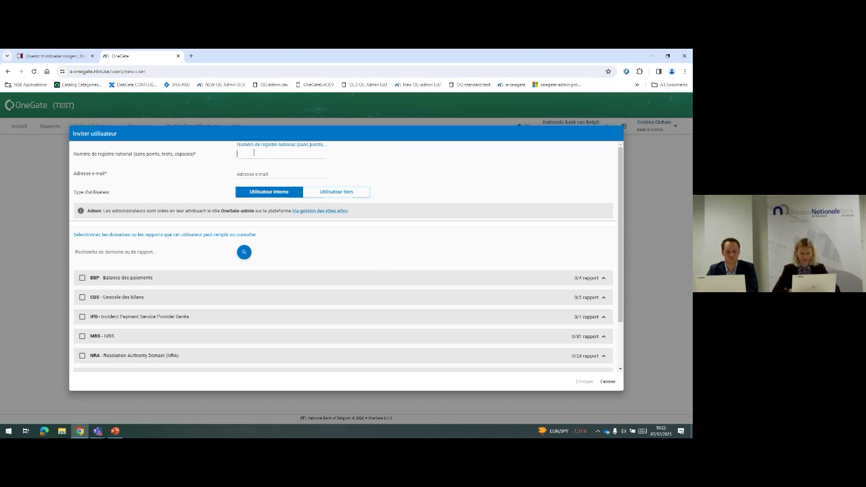
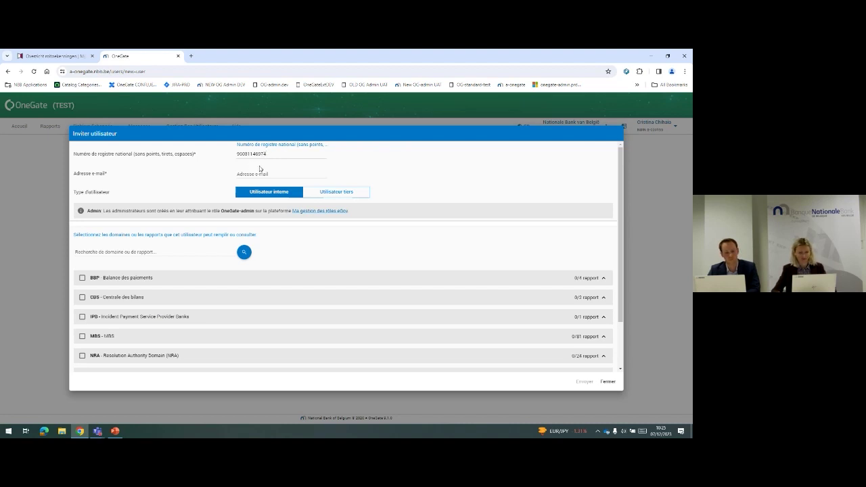
{"action": "left_click", "coordinate": [257, 171]}
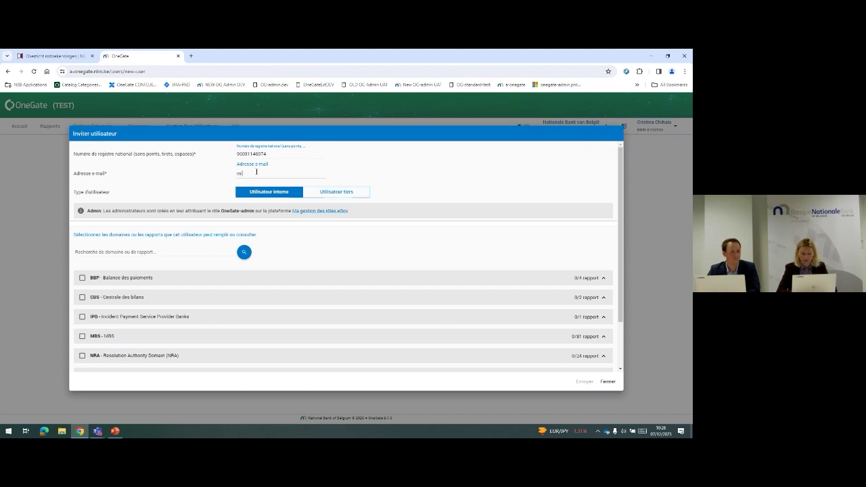
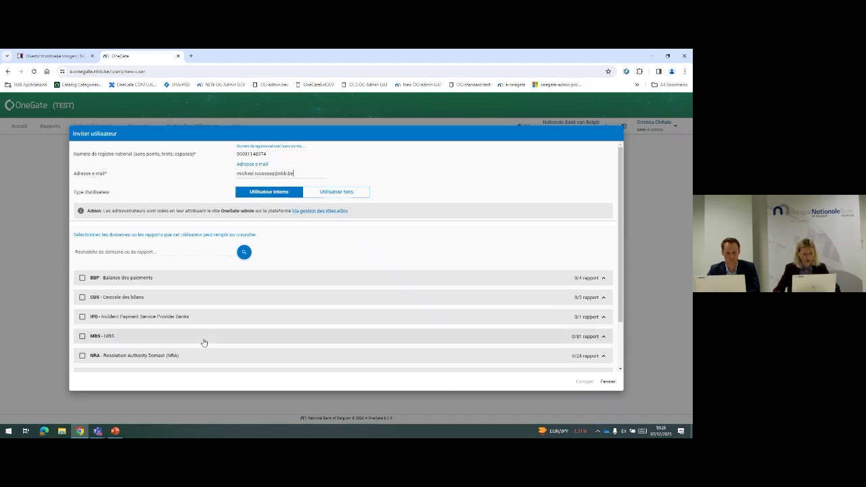
Tick the SXX and BBP domains for the new user and send the invitation with Envoyer
{"action": "scroll", "coordinate": [174, 344], "scroll_direction": "down", "scroll_amount": 2}
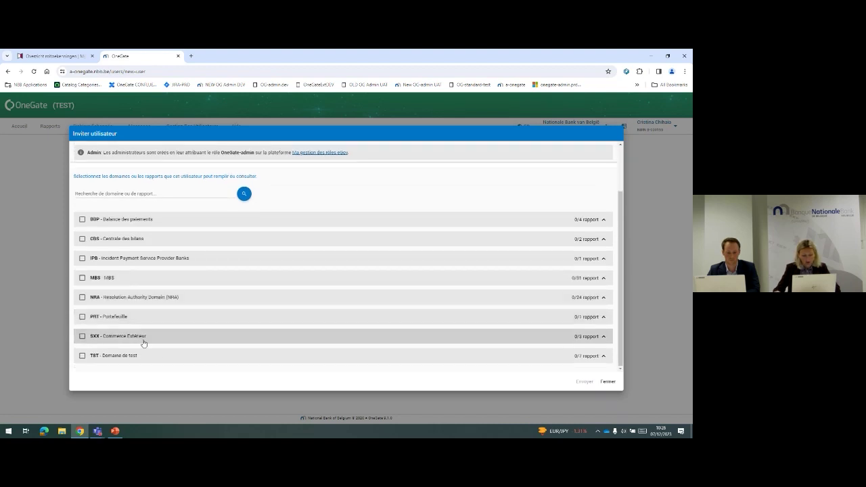
{"action": "left_click", "coordinate": [82, 337]}
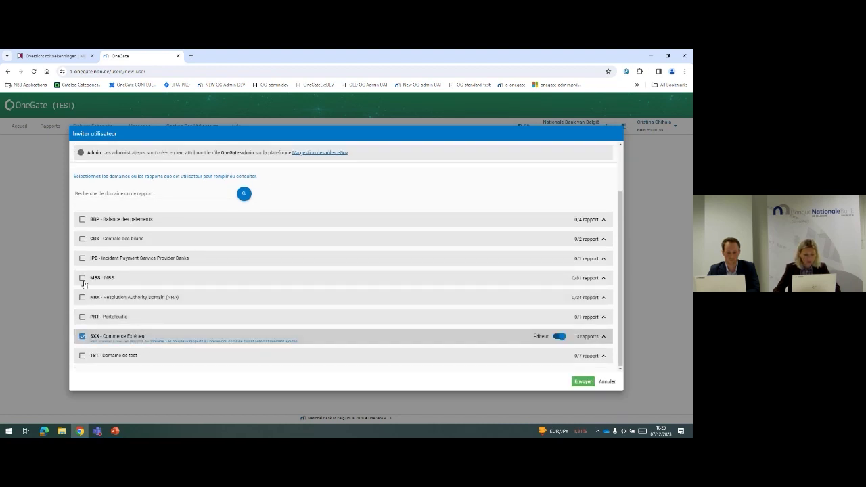
{"action": "left_click", "coordinate": [82, 219]}
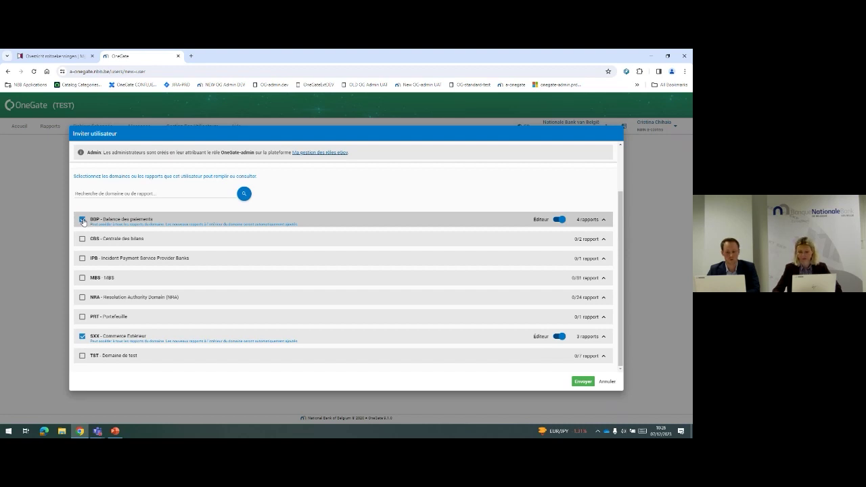
{"action": "scroll", "coordinate": [362, 257], "scroll_direction": "up", "scroll_amount": 2}
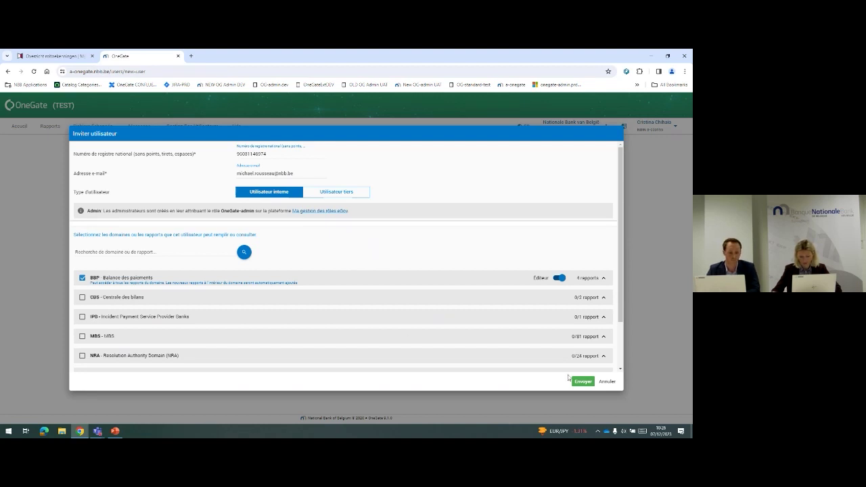
{"action": "left_click", "coordinate": [587, 383]}
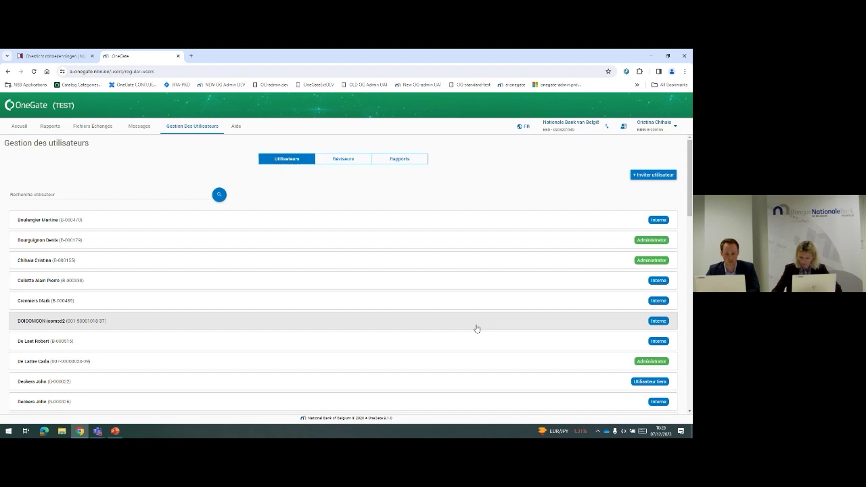
Scroll down the user list to check the new user's pending invitation
{"action": "scroll", "coordinate": [477, 328], "scroll_direction": "down", "scroll_amount": 2}
{"action": "scroll", "coordinate": [476, 329], "scroll_direction": "down", "scroll_amount": 5}
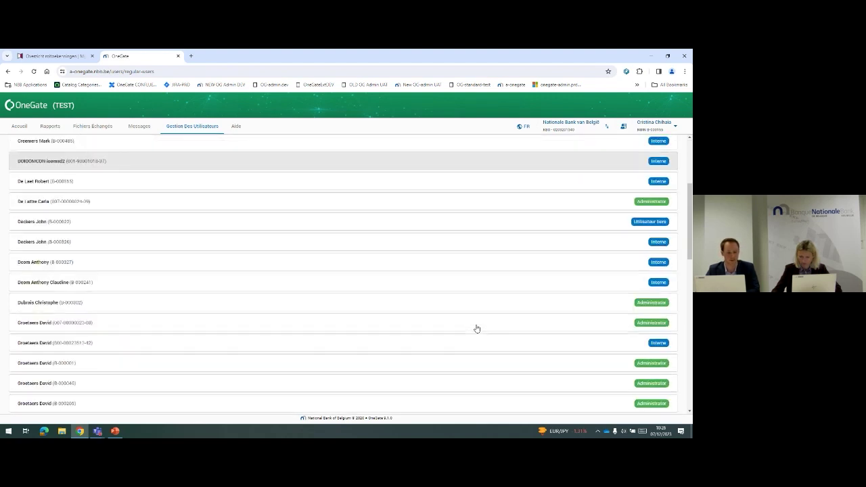
{"action": "scroll", "coordinate": [476, 329], "scroll_direction": "down", "scroll_amount": 10}
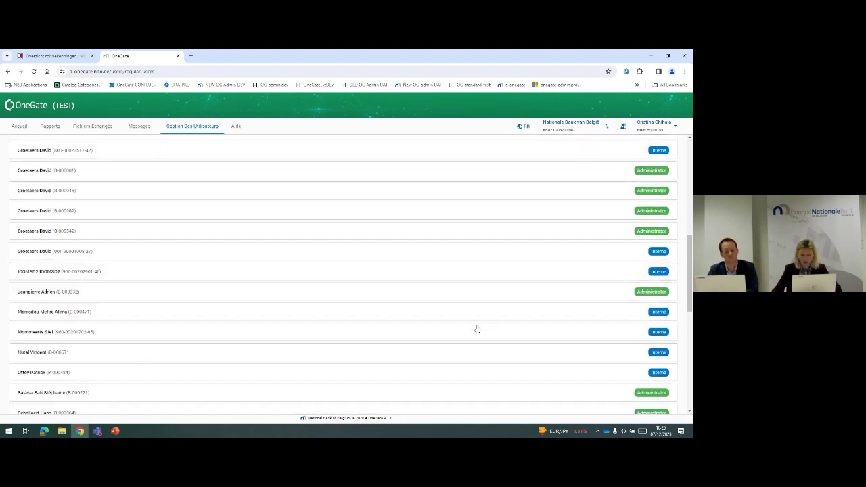
{"action": "scroll", "coordinate": [477, 329], "scroll_direction": "down", "scroll_amount": 2}
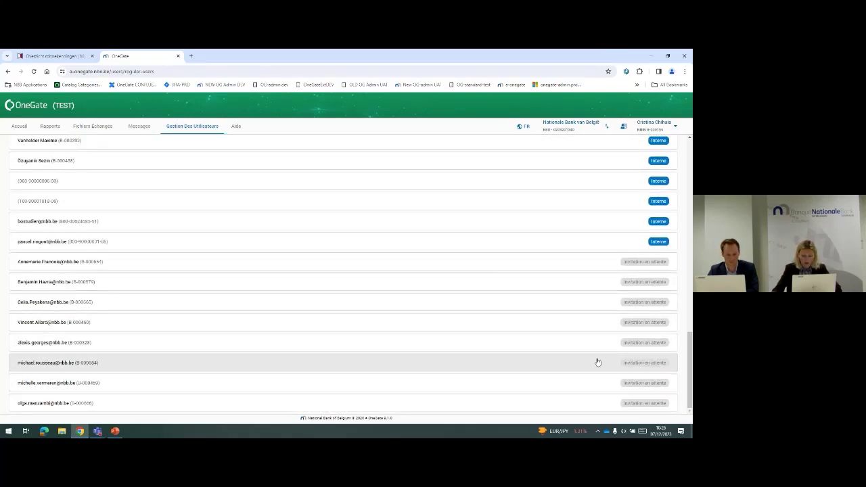
Switch the portal interface language from FR to Nederlands and review the user list
{"action": "left_click", "coordinate": [524, 126]}
{"action": "left_click", "coordinate": [528, 149]}
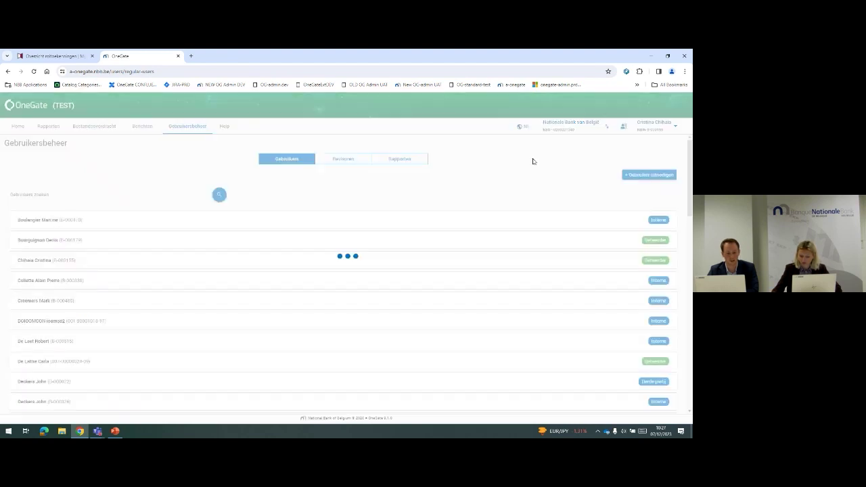
{"action": "scroll", "coordinate": [571, 342], "scroll_direction": "down", "scroll_amount": 20}
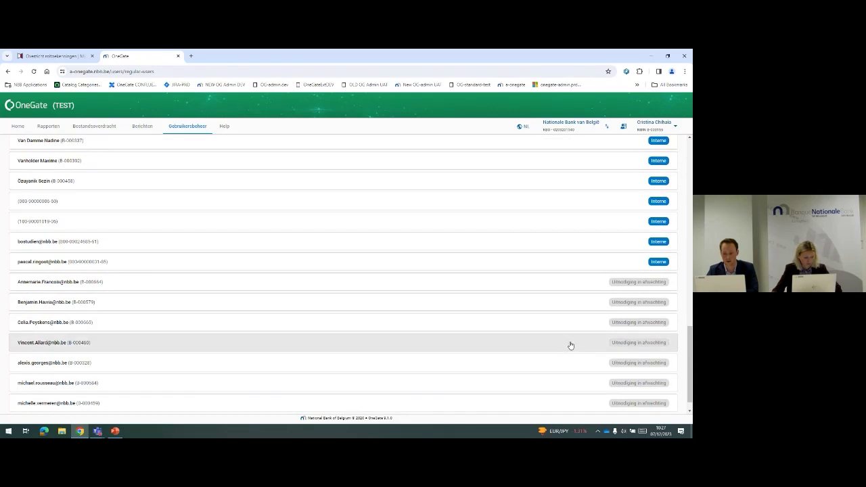
{"action": "scroll", "coordinate": [571, 343], "scroll_direction": "down", "scroll_amount": 1}
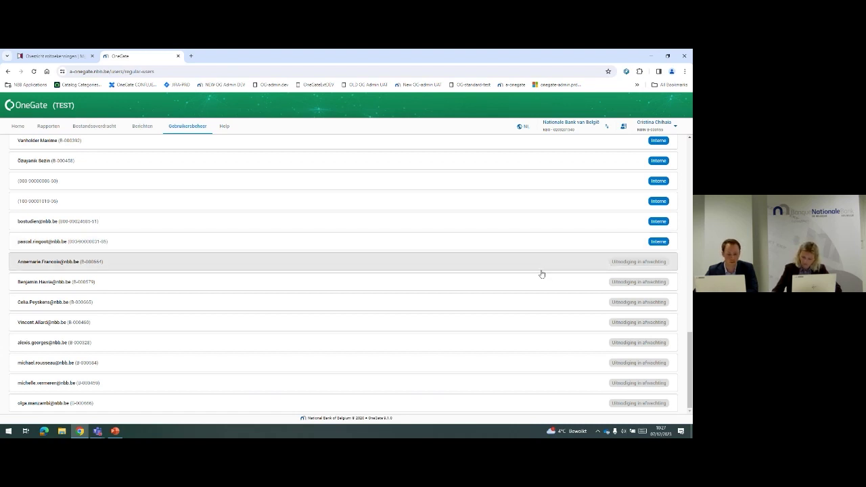
{"action": "scroll", "coordinate": [542, 272], "scroll_direction": "up", "scroll_amount": 5}
{"action": "scroll", "coordinate": [542, 272], "scroll_direction": "up", "scroll_amount": 10}
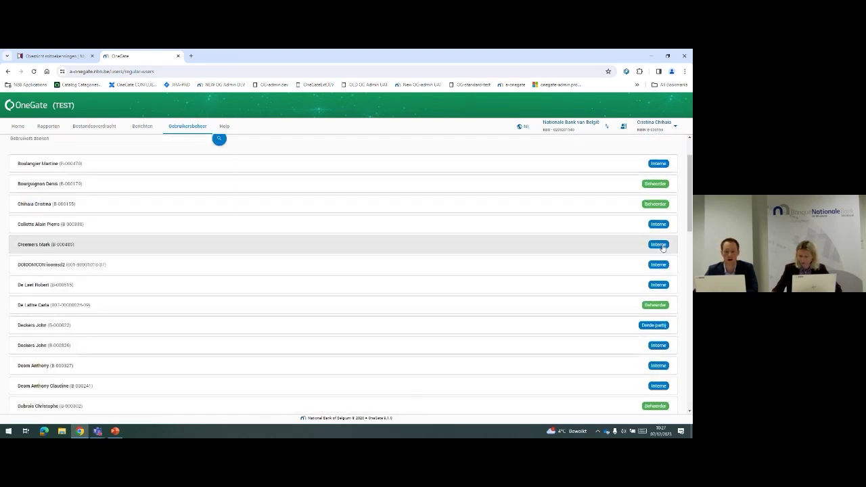
{"action": "scroll", "coordinate": [535, 248], "scroll_direction": "up", "scroll_amount": 3}
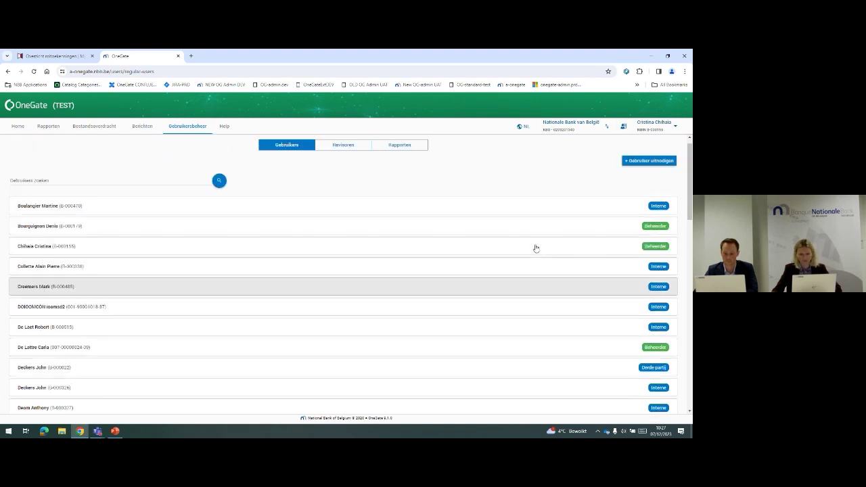
Switch OneGate to Français and open a blank Inviter utilisateur form
{"action": "left_click", "coordinate": [524, 128]}
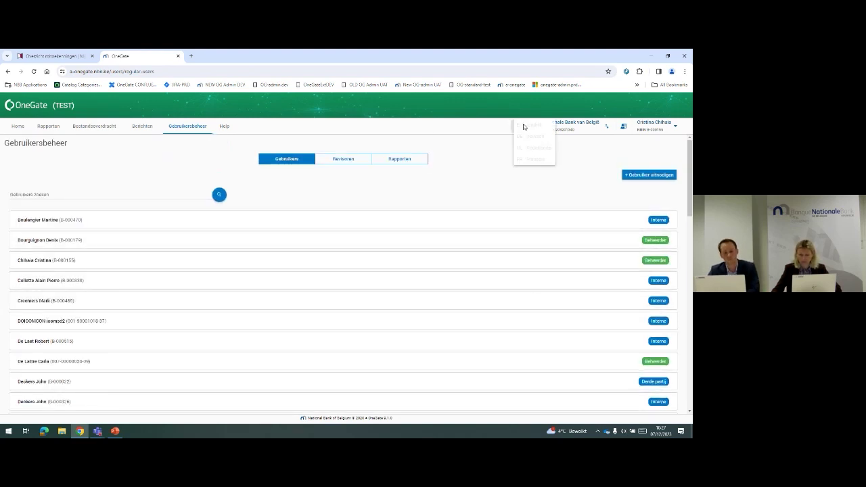
{"action": "left_click", "coordinate": [532, 160]}
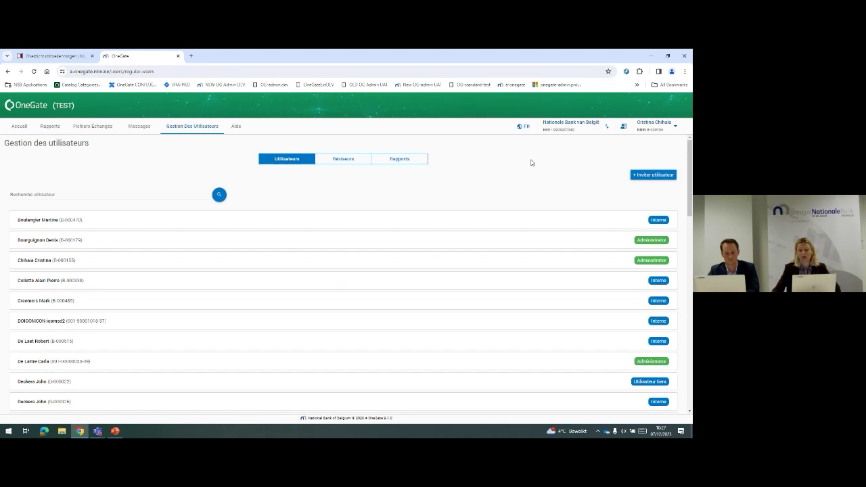
{"action": "left_click", "coordinate": [657, 176]}
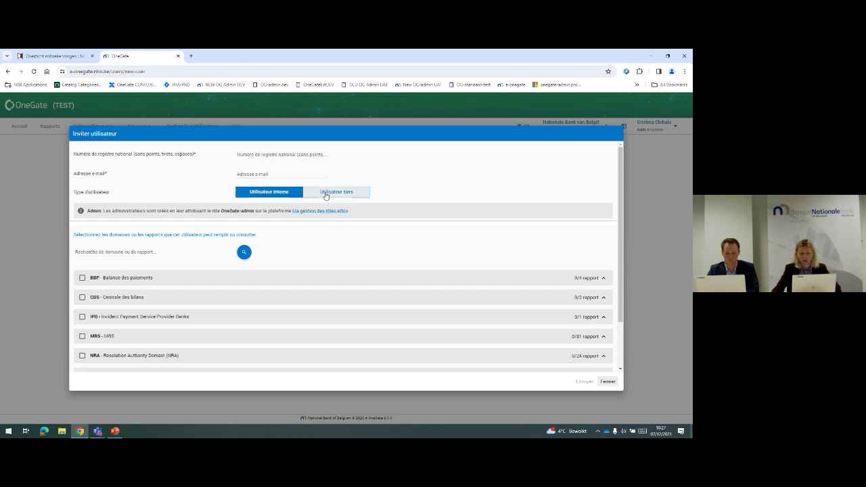
Choose Utilisateur tiers, tick the delegation declaration, then close the form without sending
{"action": "left_click", "coordinate": [325, 196]}
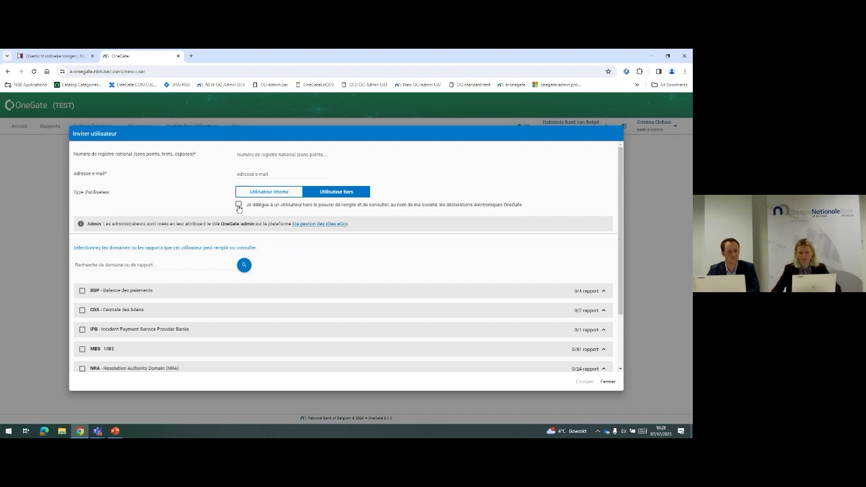
{"action": "left_click", "coordinate": [239, 205]}
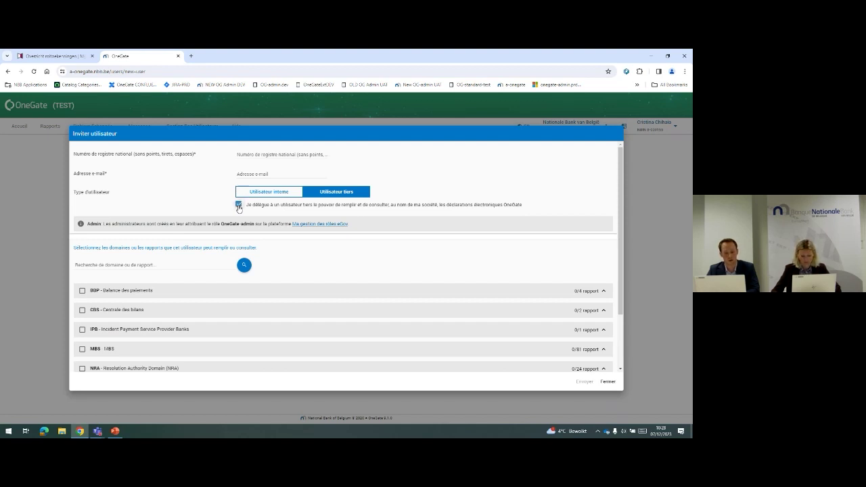
{"action": "left_click", "coordinate": [607, 382]}
Switch the portal to NL and open the Gebruiker uitnodigen form
{"action": "left_click", "coordinate": [522, 126]}
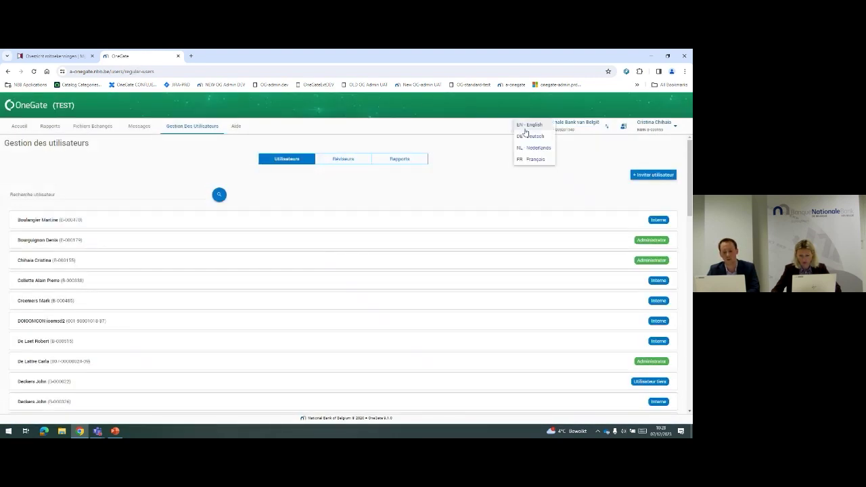
{"action": "left_click", "coordinate": [532, 148]}
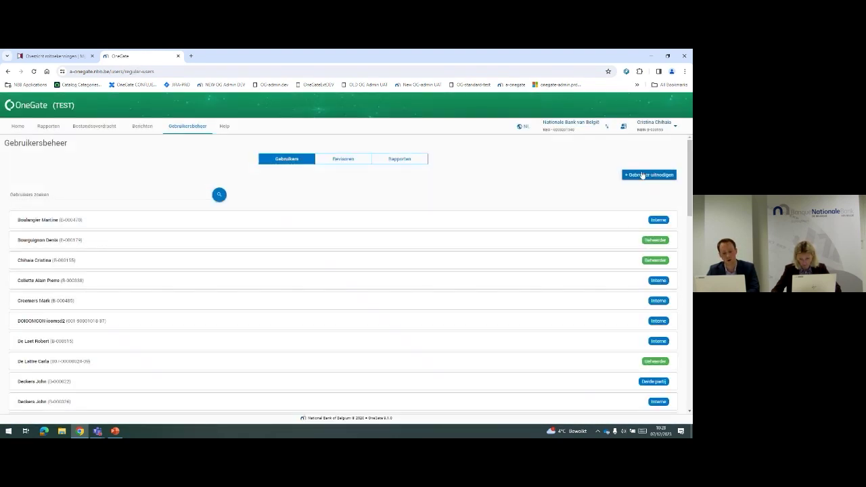
{"action": "left_click", "coordinate": [642, 174]}
Choose Derde gebruiker, toggle the delegation declaration on and off, and grant BDP - Betalingsbalans
{"action": "left_click", "coordinate": [341, 193]}
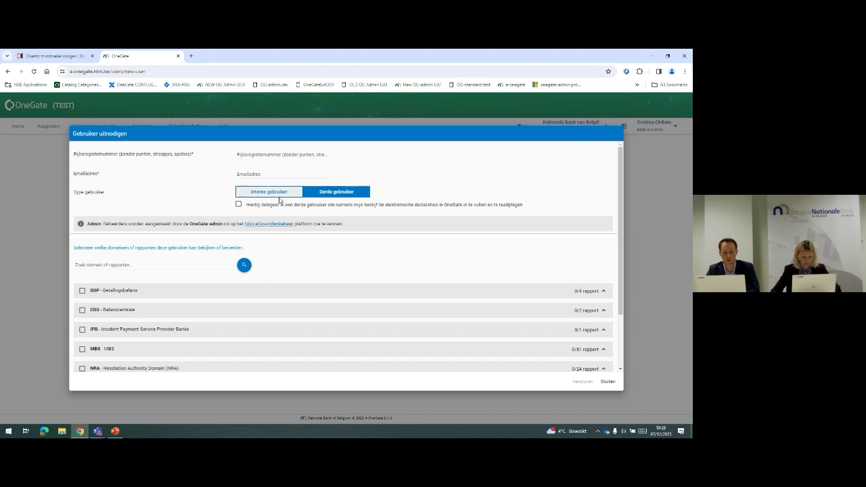
{"action": "left_click", "coordinate": [239, 206]}
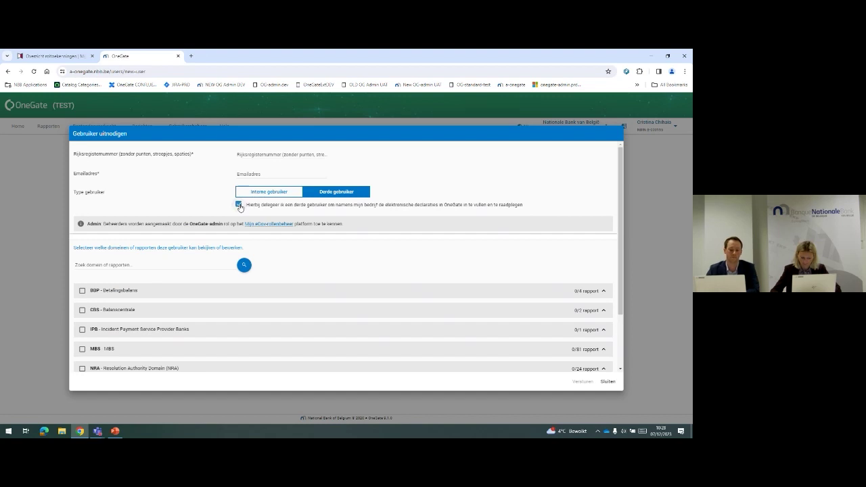
{"action": "left_click", "coordinate": [238, 206]}
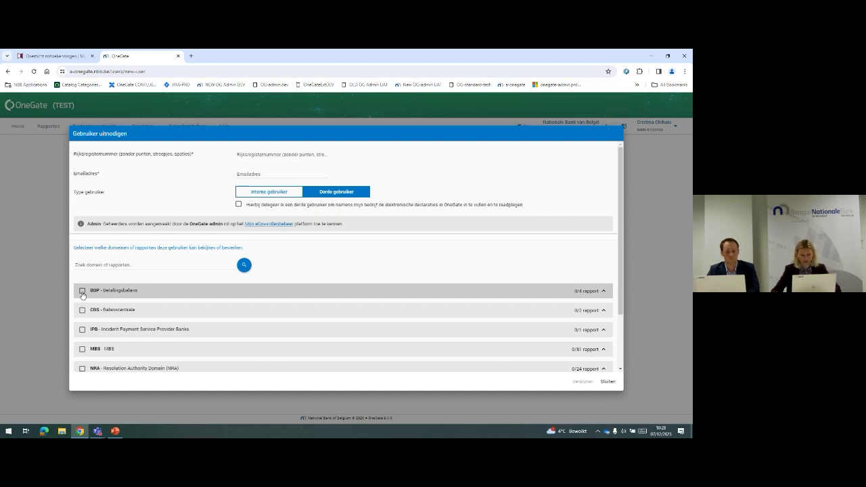
{"action": "left_click", "coordinate": [82, 292]}
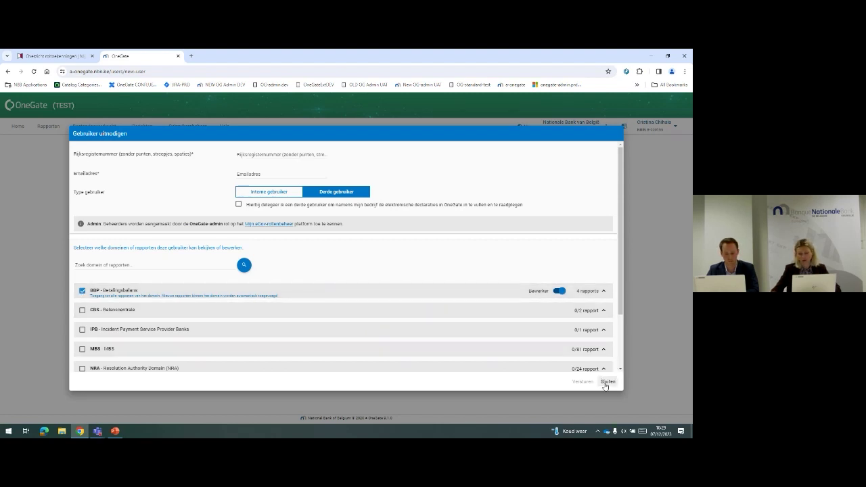
Close the invite form unsent and switch the interface to FR - Français
{"action": "left_click", "coordinate": [607, 381]}
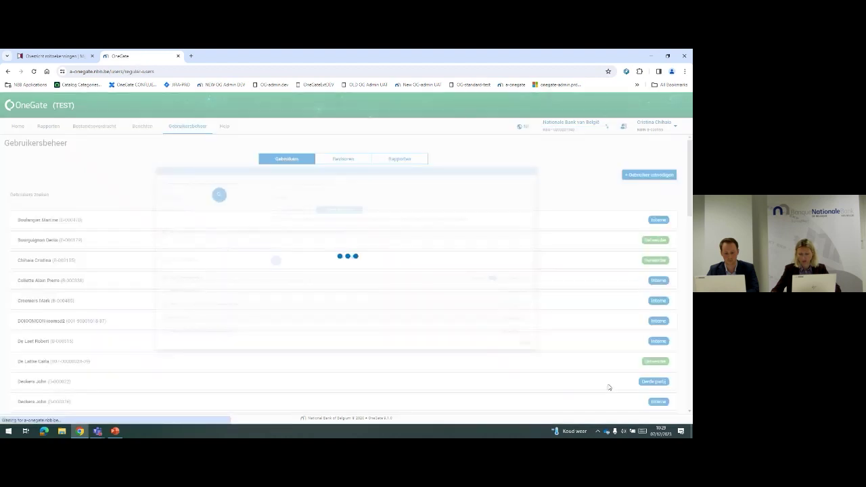
{"action": "left_click", "coordinate": [522, 126]}
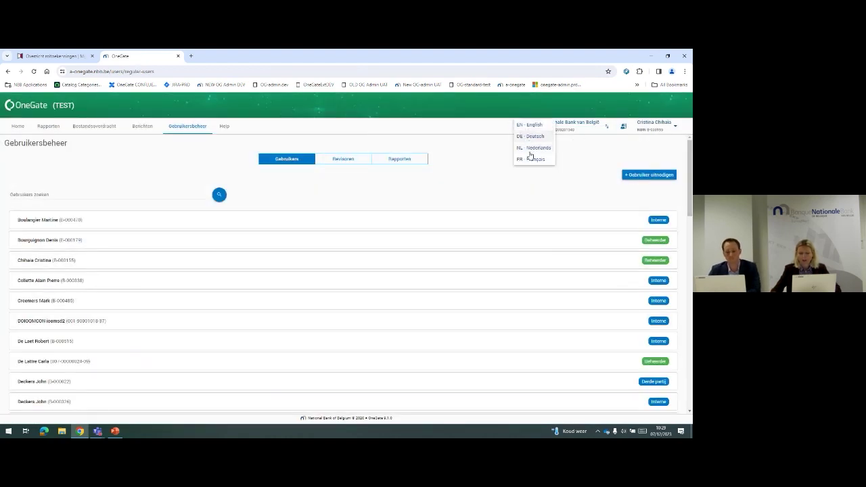
{"action": "left_click", "coordinate": [529, 159]}
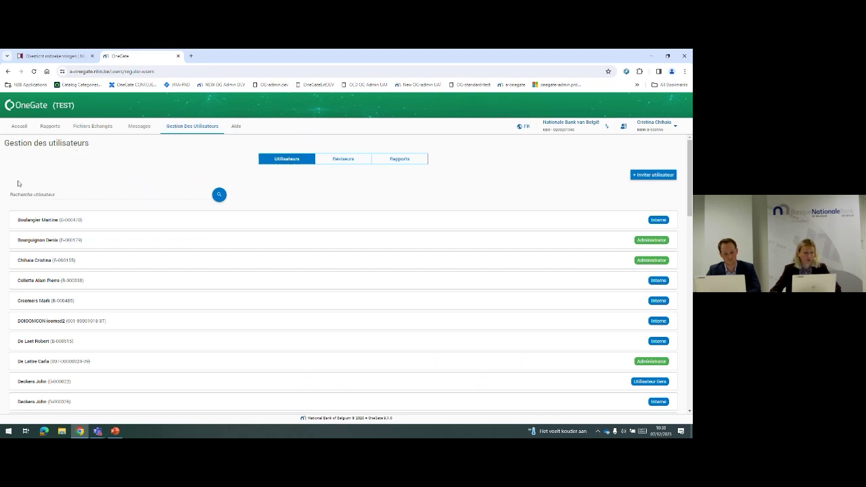
From Accueil, open Demander un nouvel accès and pick the third-party option
{"action": "left_click", "coordinate": [19, 129]}
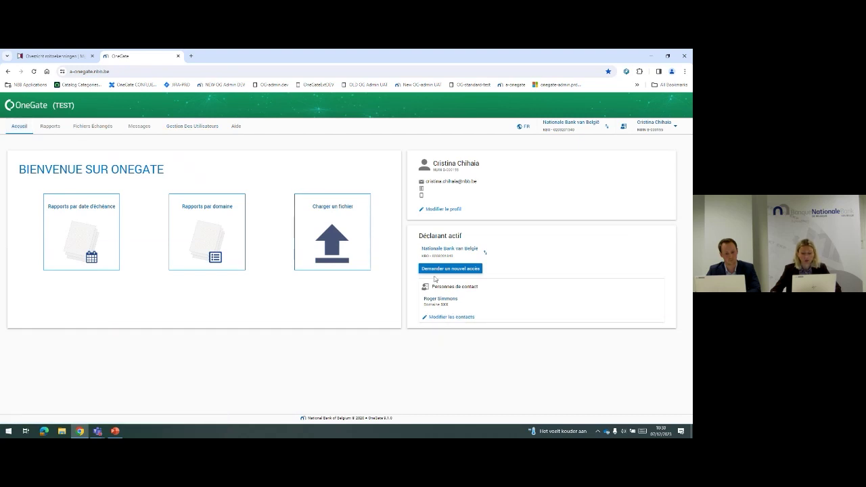
{"action": "left_click", "coordinate": [457, 269]}
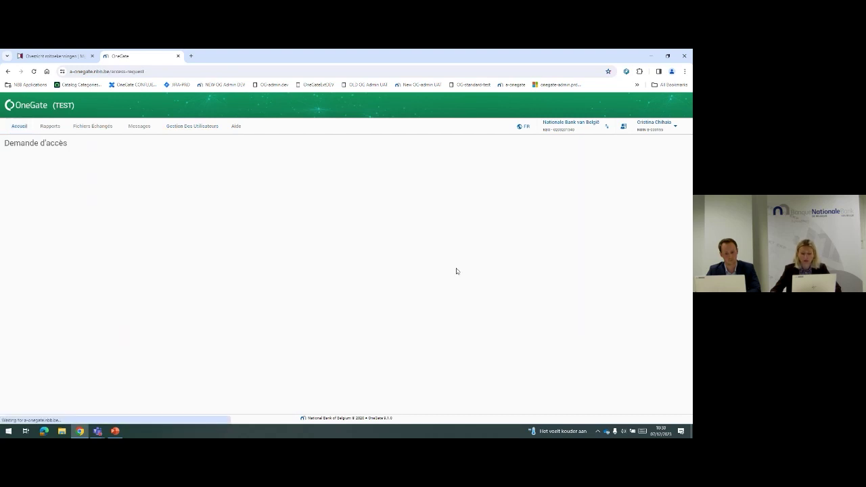
{"action": "left_click", "coordinate": [6, 198]}
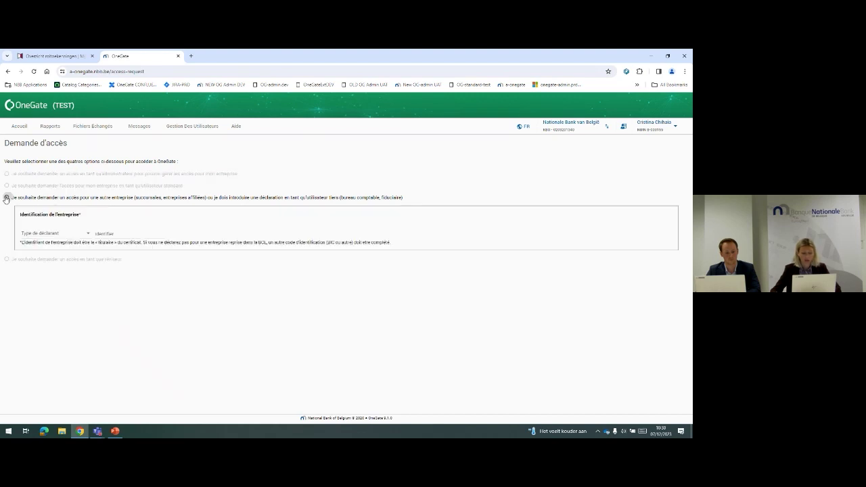
Switch the portal to NL, go Home, then open Gebruikersbeheer
{"action": "left_click", "coordinate": [525, 127]}
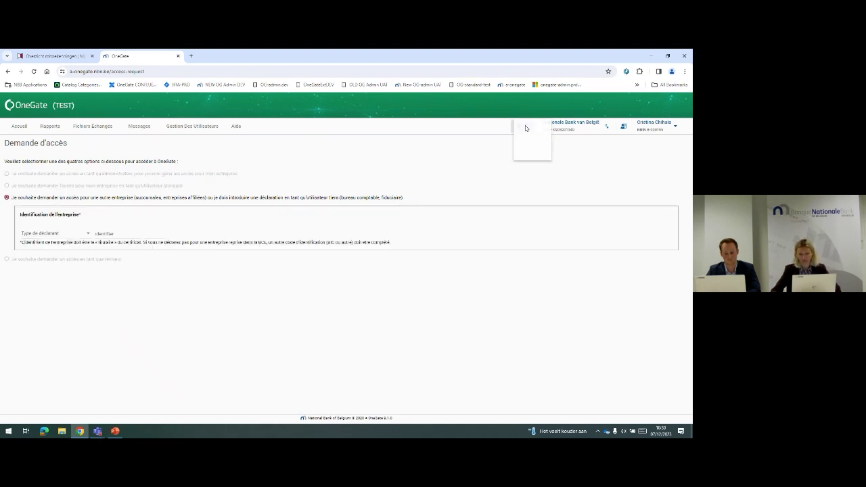
{"action": "left_click", "coordinate": [529, 149]}
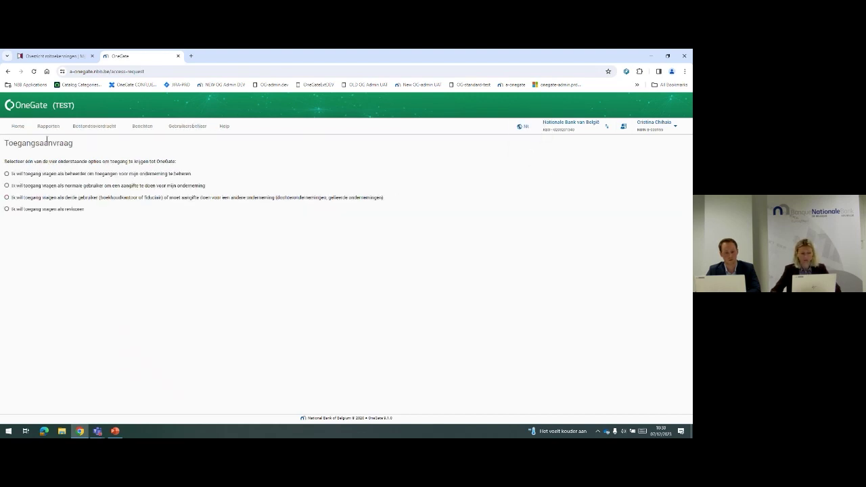
{"action": "left_click", "coordinate": [17, 128]}
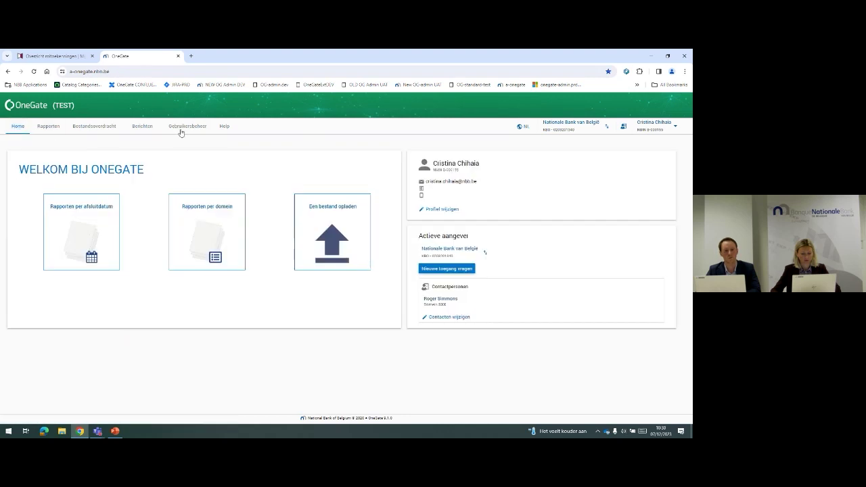
{"action": "left_click", "coordinate": [181, 128]}
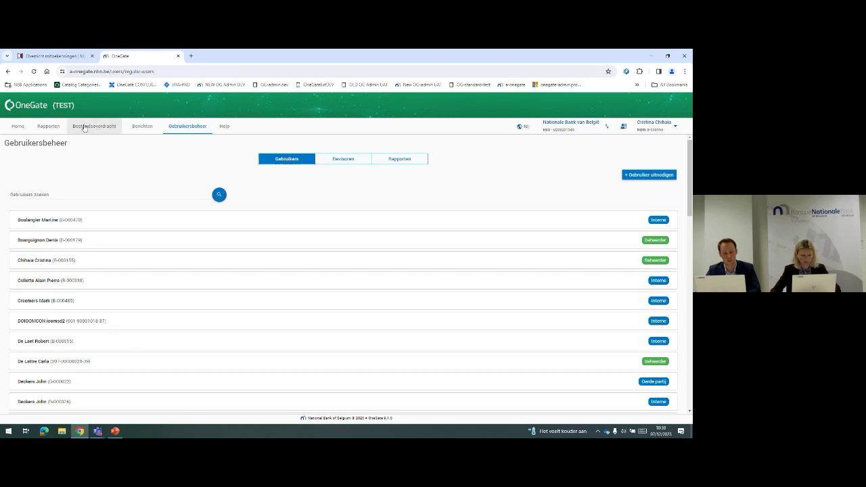
Start a Nieuwe toegang vragen third-party request, set Aangeverstype to KBO and enter the company's KBO number
{"action": "left_click", "coordinate": [15, 127]}
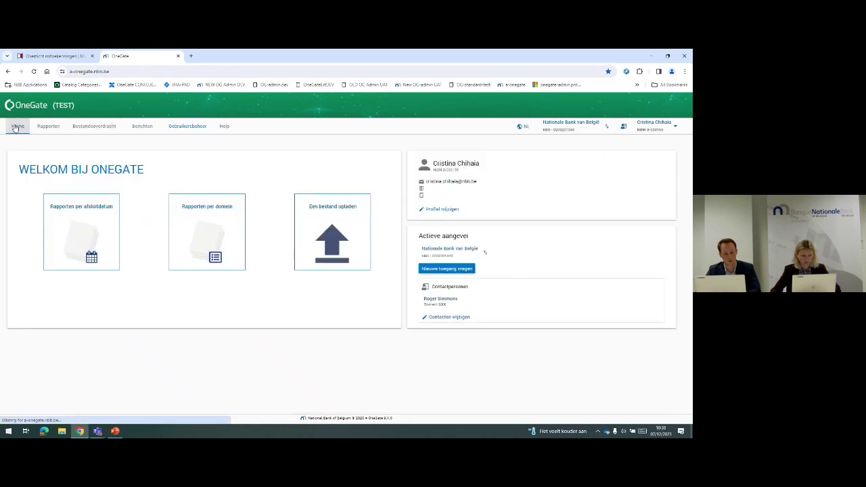
{"action": "left_click", "coordinate": [450, 269]}
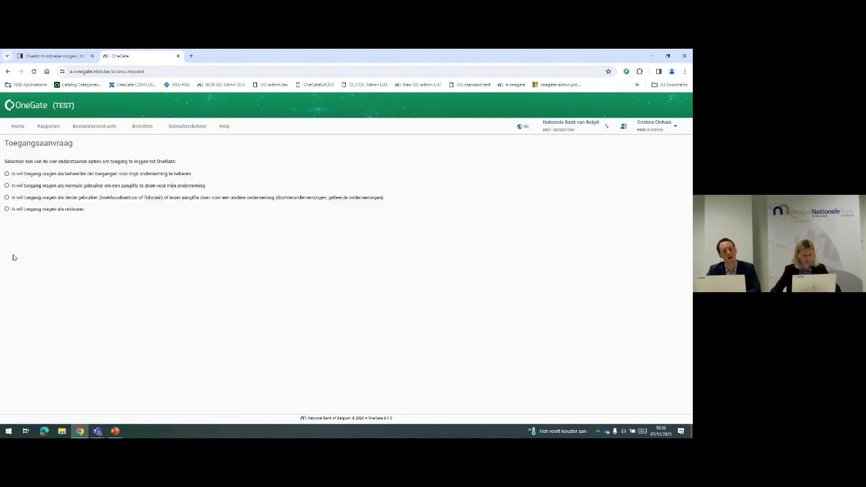
{"action": "left_click", "coordinate": [7, 198]}
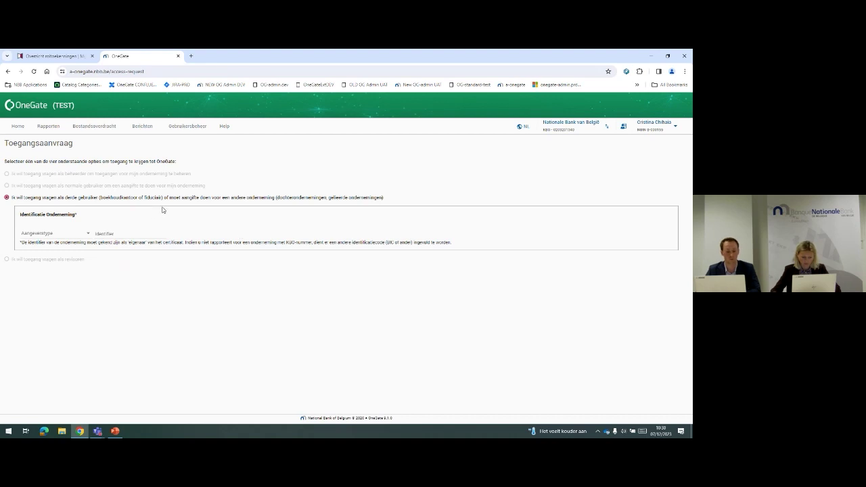
{"action": "left_click", "coordinate": [75, 233]}
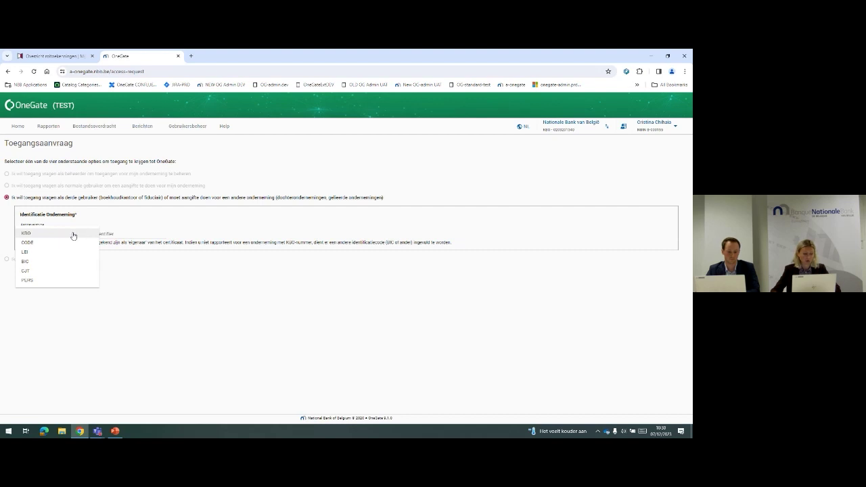
{"action": "left_click", "coordinate": [73, 234]}
{"action": "left_click", "coordinate": [103, 233]}
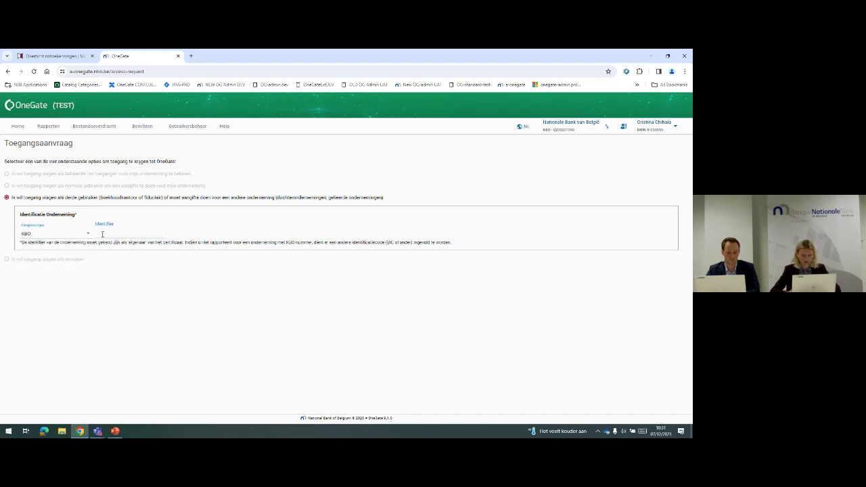
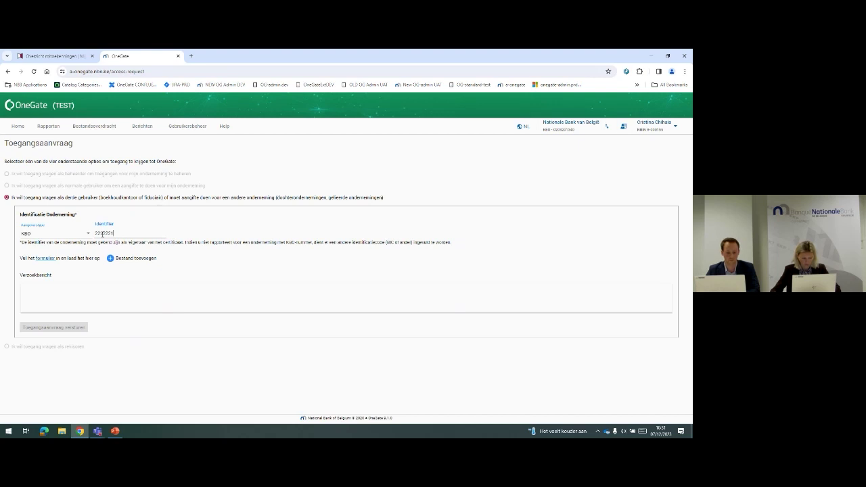
Open the power-of-attorney formulier PDF, then return to the request's Verzoekbericht box
{"action": "left_click", "coordinate": [46, 259]}
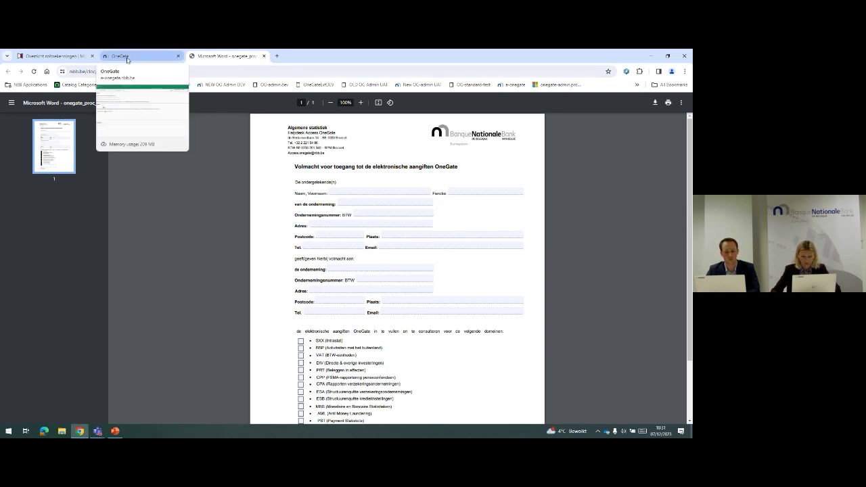
{"action": "left_click", "coordinate": [127, 57]}
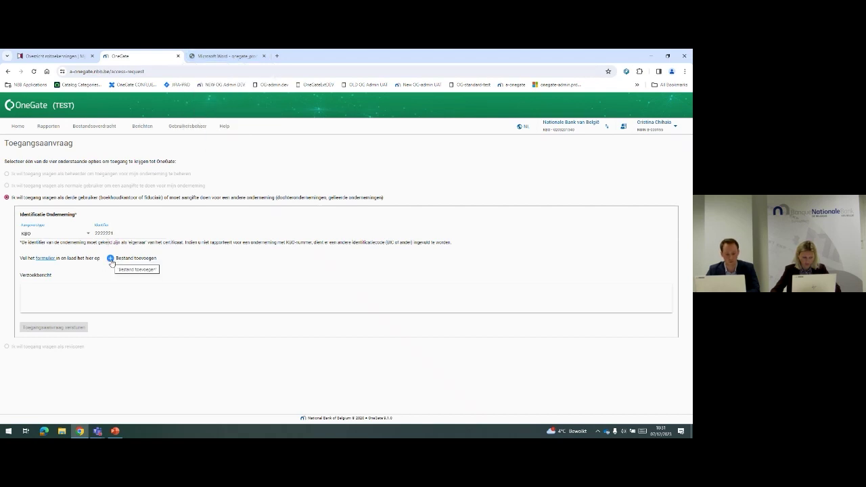
{"action": "left_click", "coordinate": [90, 295]}
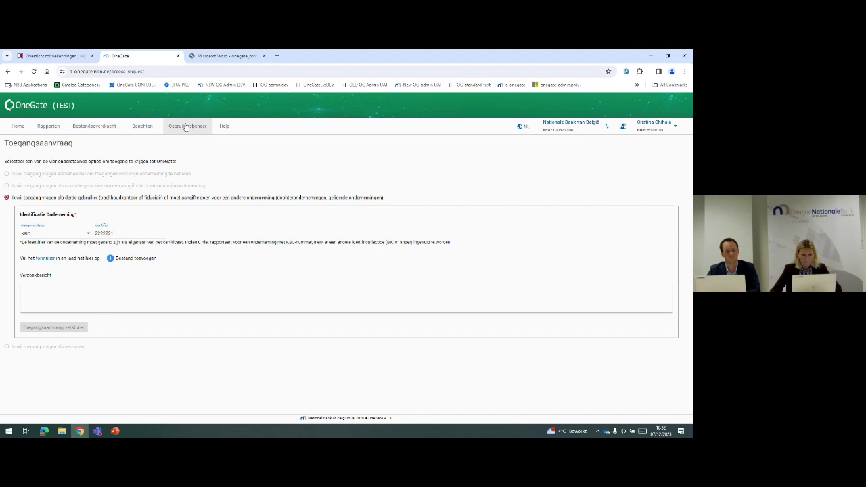
Open the Gebruikersbeheer tab to view the users and their roles
{"action": "left_click", "coordinate": [186, 126]}
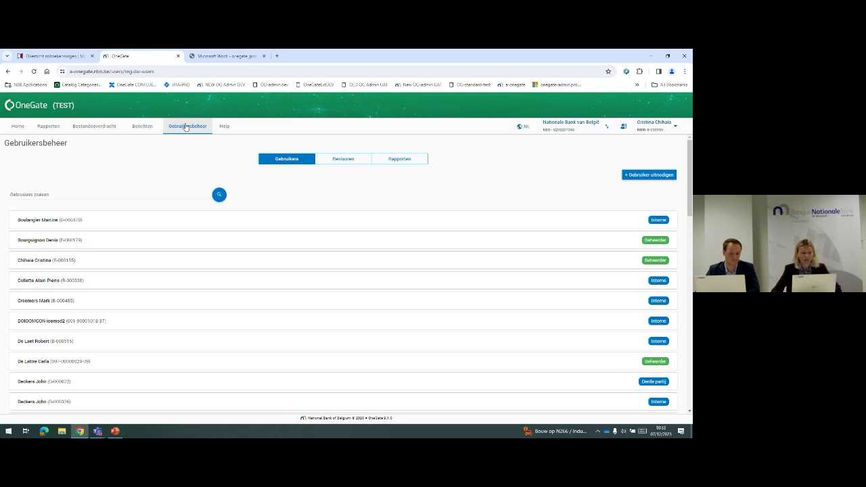
From Home, start Nieuwe toegang vragen and choose the normale gebruiker option for your own company
{"action": "left_click", "coordinate": [19, 128]}
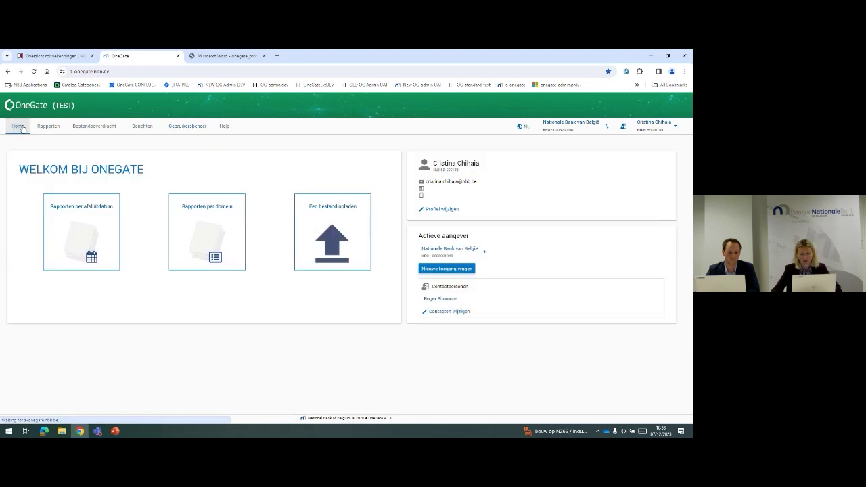
{"action": "left_click", "coordinate": [433, 269]}
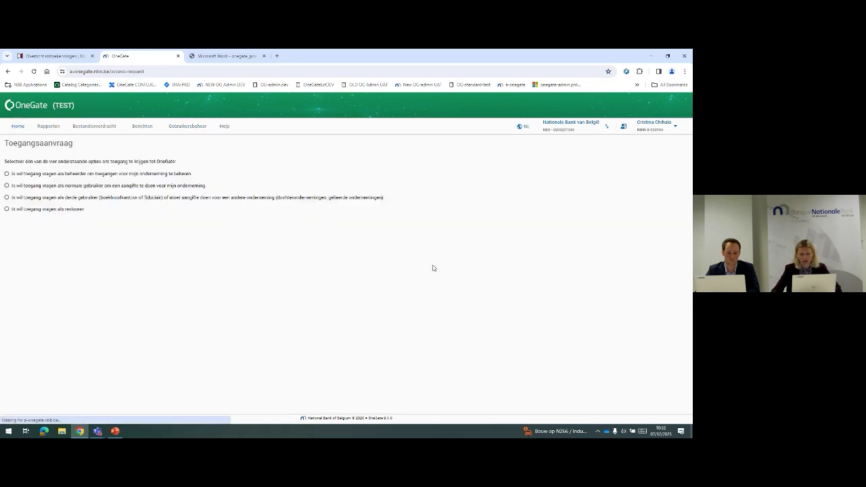
{"action": "left_click", "coordinate": [7, 186]}
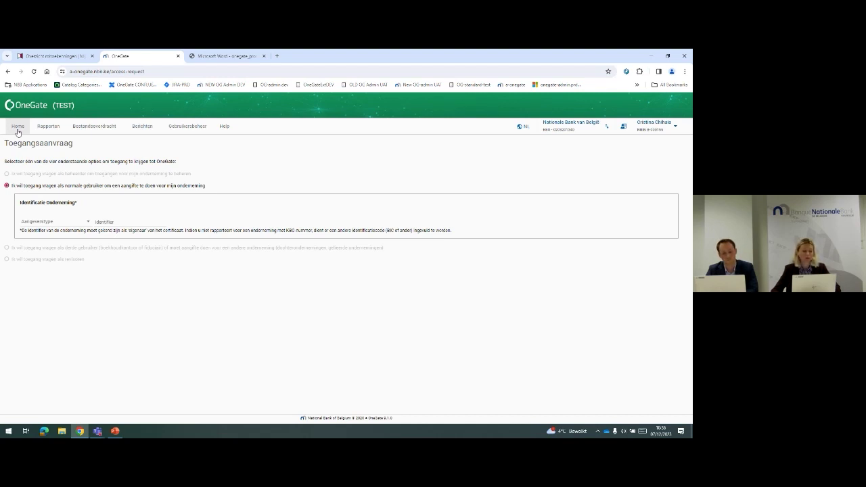
{"action": "left_click", "coordinate": [17, 130]}
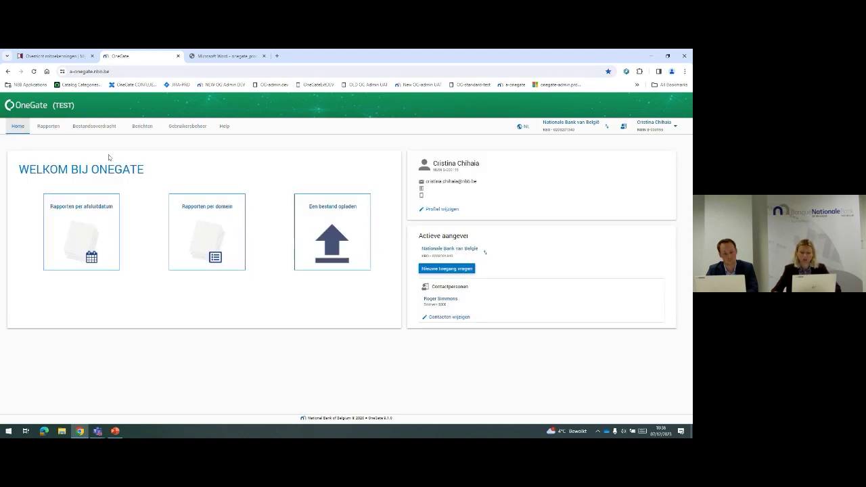
{"action": "left_click", "coordinate": [436, 269]}
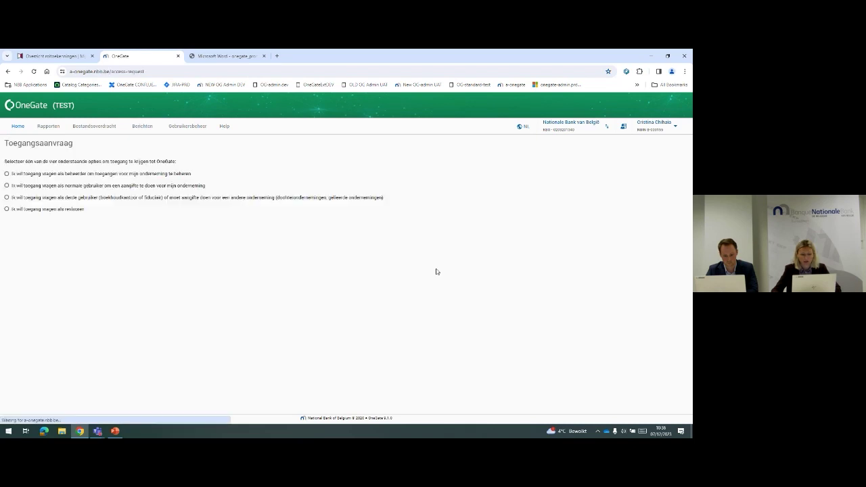
{"action": "left_click", "coordinate": [8, 185]}
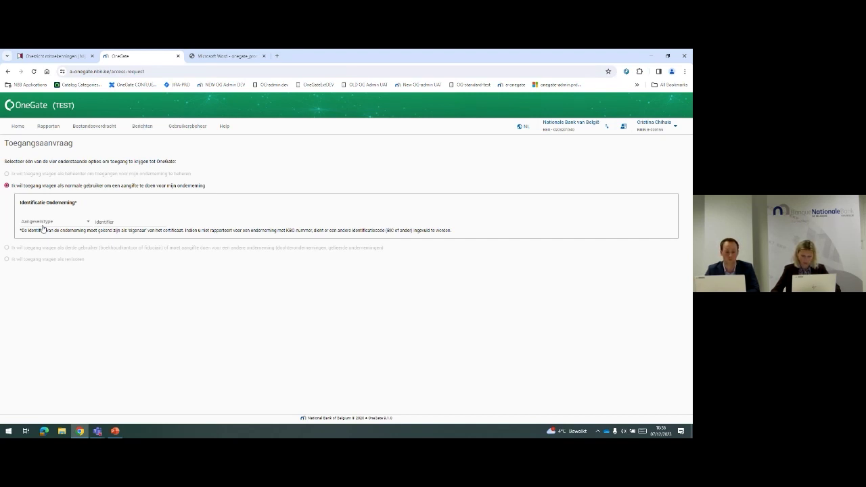
{"action": "left_click", "coordinate": [175, 128]}
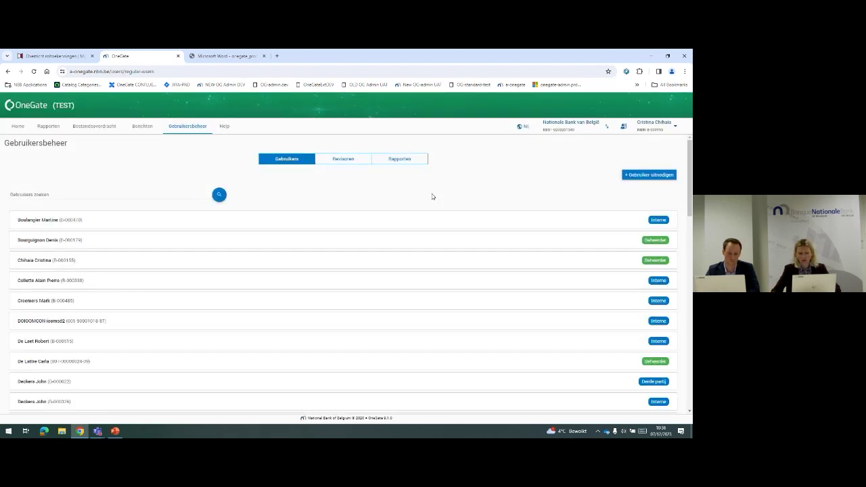
Switch the interface to FR - Français and show the Réviseurs list
{"action": "left_click", "coordinate": [521, 127]}
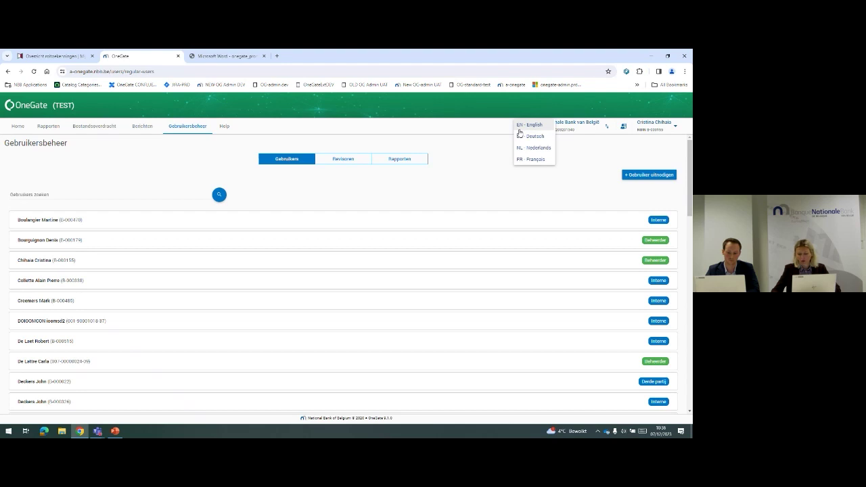
{"action": "left_click", "coordinate": [527, 159]}
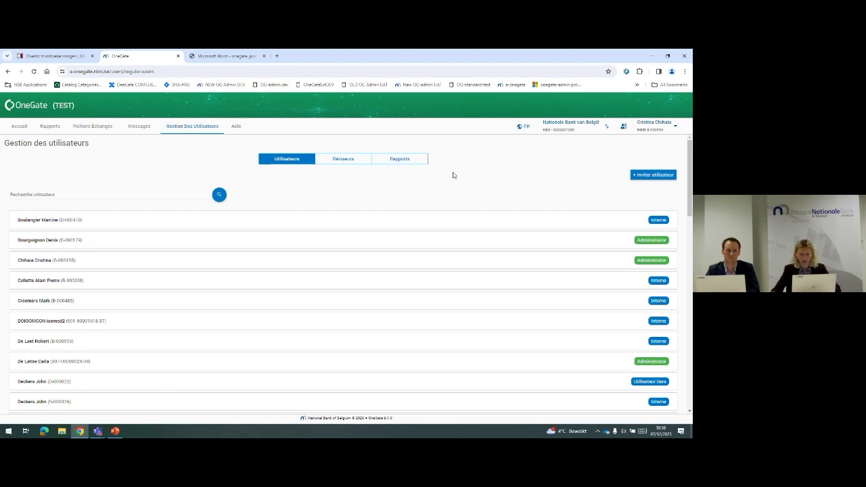
{"action": "left_click", "coordinate": [344, 159]}
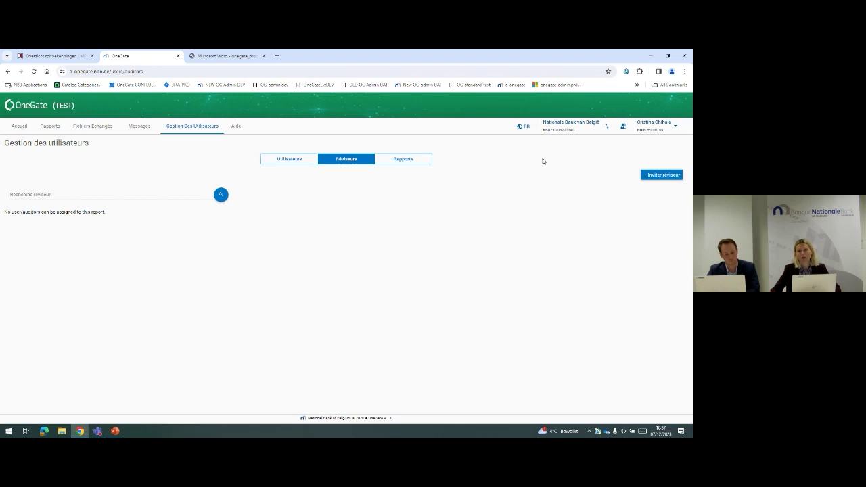
Start a new reviewer invitation with '+ Inviter réviseur' in the Réviseurs section
{"action": "left_click", "coordinate": [664, 175]}
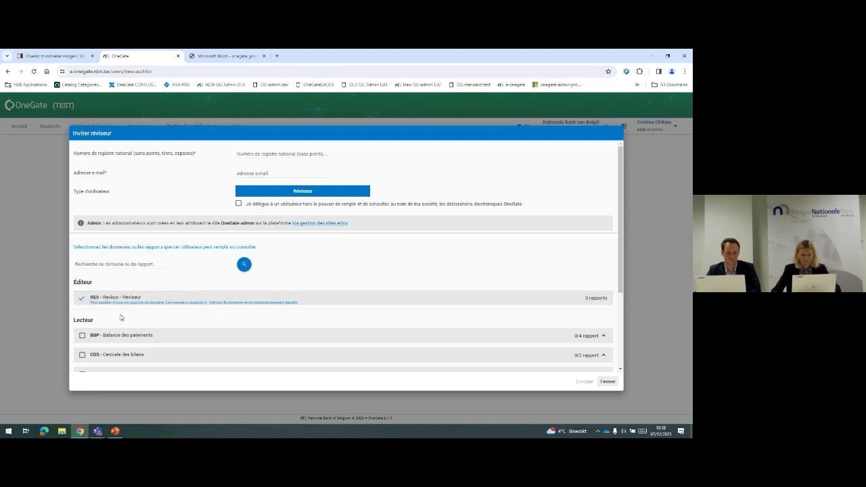
Close the Inviter réviseur dialog without sending, then open a new browser tab
{"action": "scroll", "coordinate": [121, 319], "scroll_direction": "down", "scroll_amount": 1}
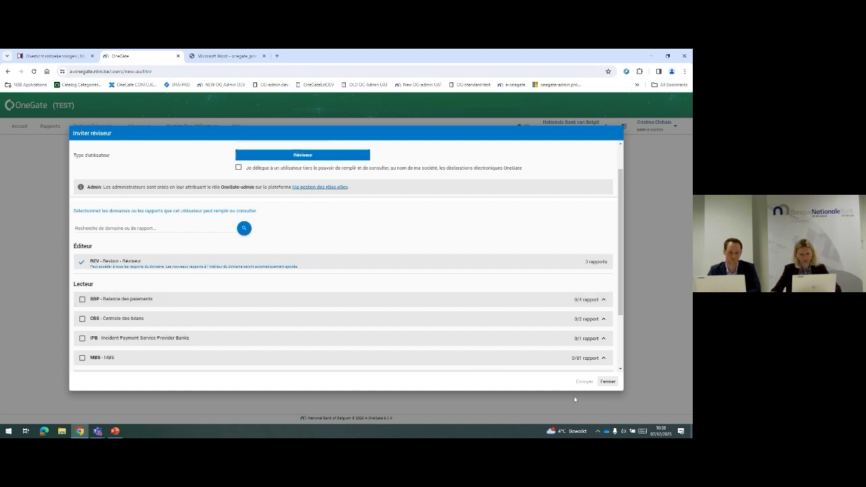
{"action": "left_click", "coordinate": [608, 382]}
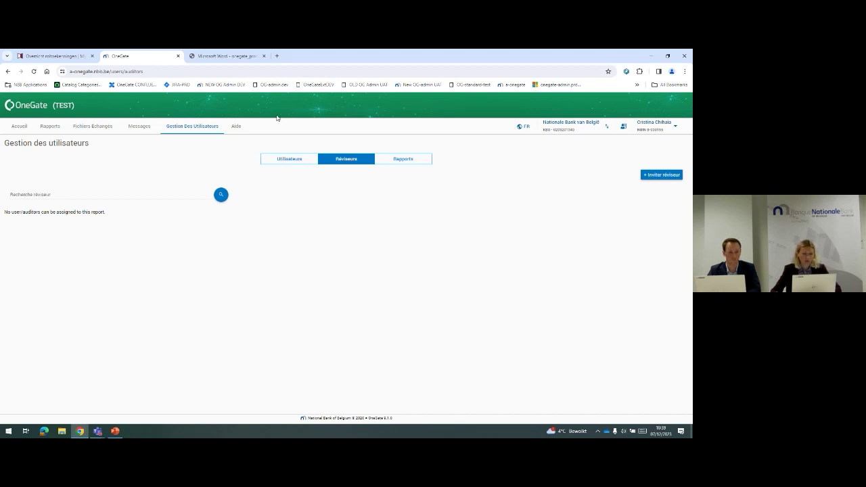
{"action": "left_click", "coordinate": [277, 55]}
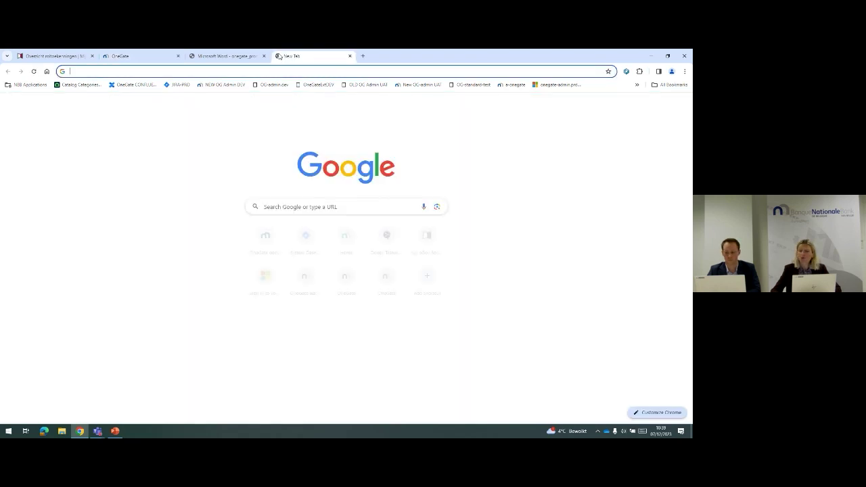
Load the NBB OneGate declarations page and open its CSAM login guide
{"action": "left_click", "coordinate": [670, 86]}
{"action": "type", "text": "https://www.nbb.be/en/statistics/login-onegate/onegate-declarations"}
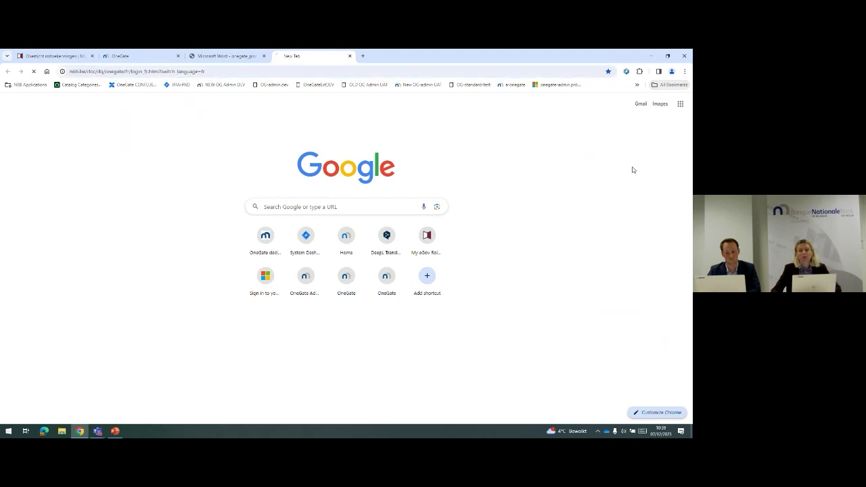
{"action": "key", "text": "Return"}
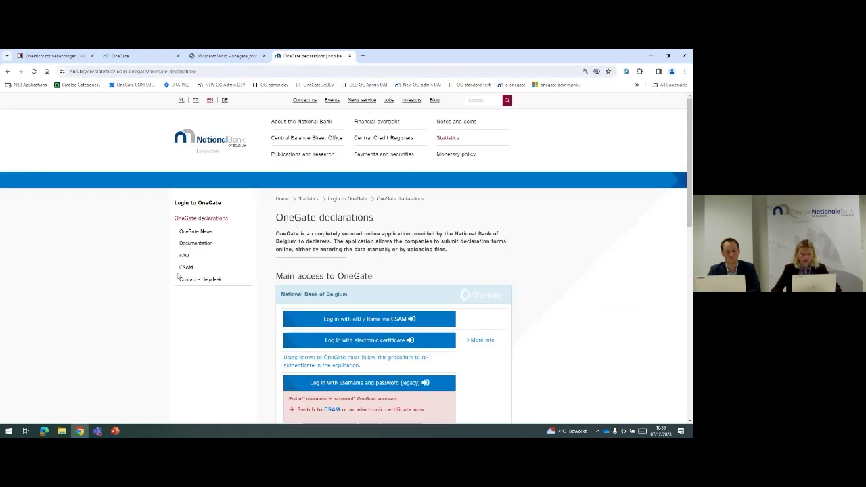
{"action": "left_click", "coordinate": [183, 268]}
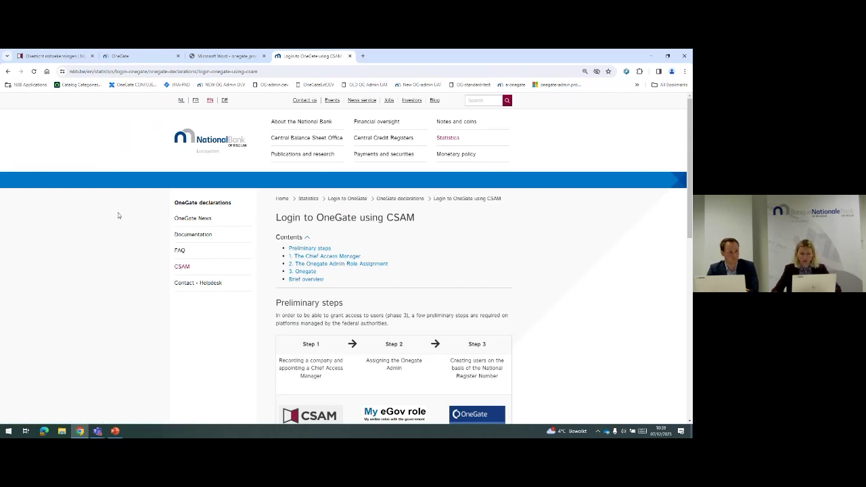
{"action": "scroll", "coordinate": [118, 215], "scroll_direction": "down", "scroll_amount": 1}
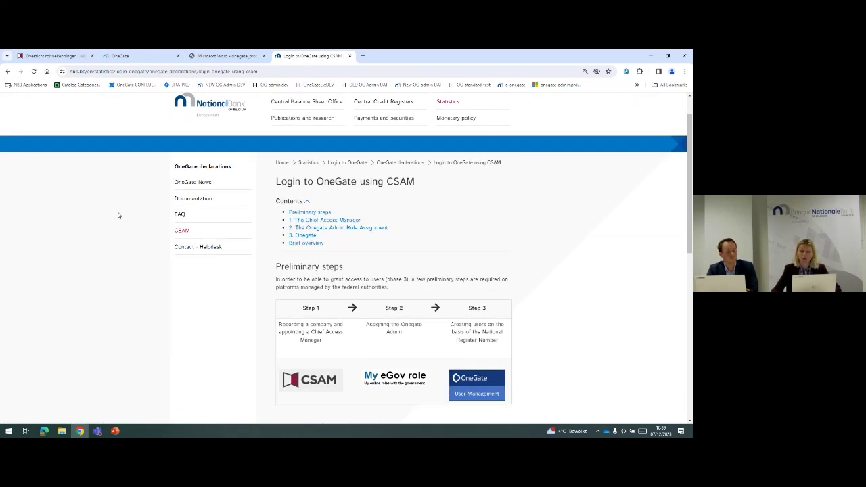
{"action": "scroll", "coordinate": [134, 173], "scroll_direction": "up", "scroll_amount": 1}
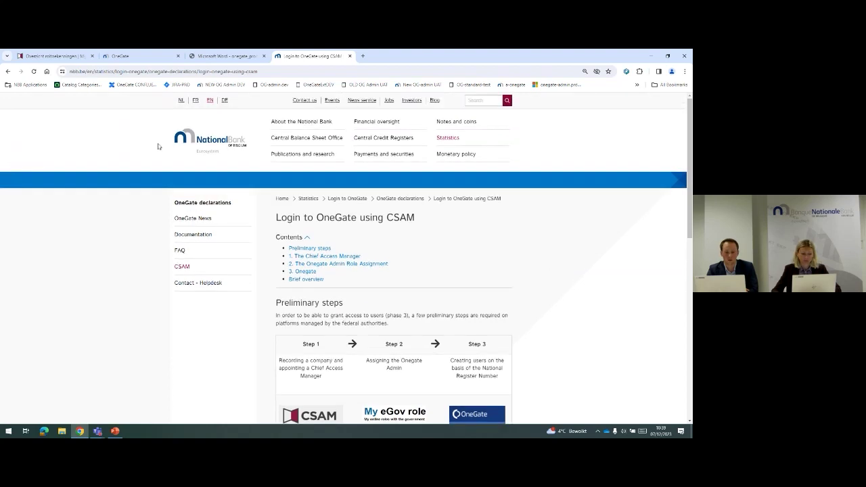
Switch the CSAM login guide to French (FR) and read through the page
{"action": "left_click", "coordinate": [195, 100]}
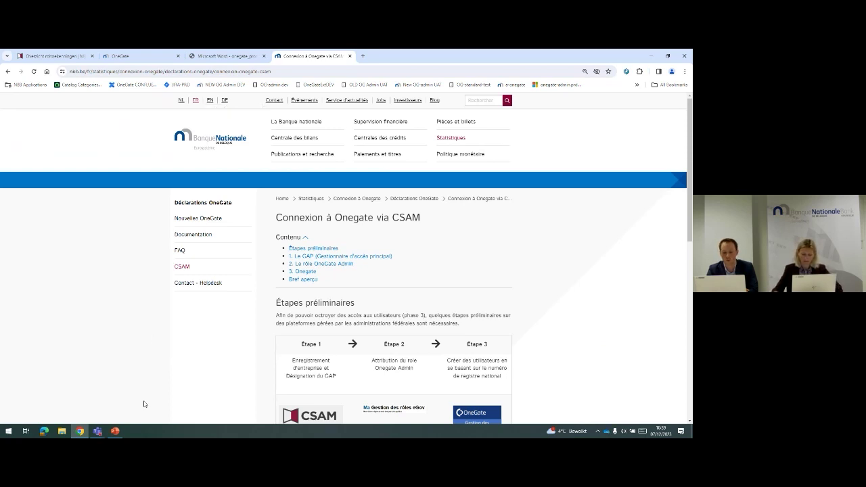
{"action": "scroll", "coordinate": [171, 348], "scroll_direction": "down", "scroll_amount": 2}
{"action": "scroll", "coordinate": [173, 345], "scroll_direction": "down", "scroll_amount": 3}
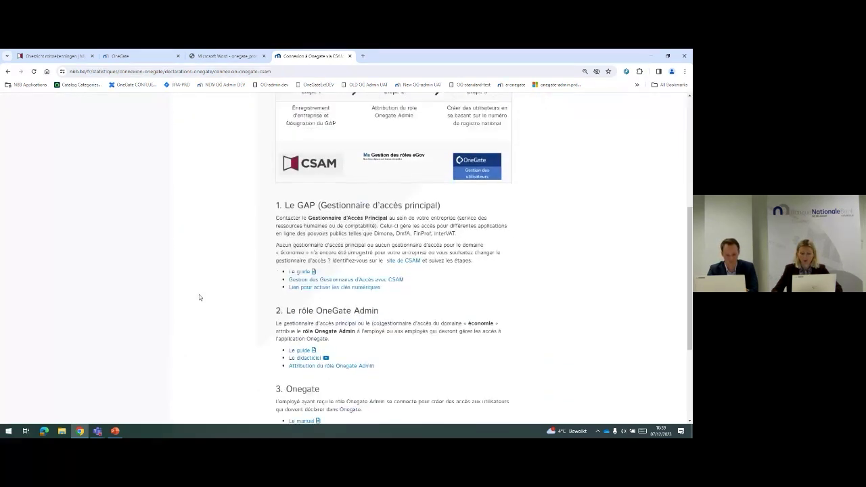
{"action": "scroll", "coordinate": [203, 295], "scroll_direction": "down", "scroll_amount": 2}
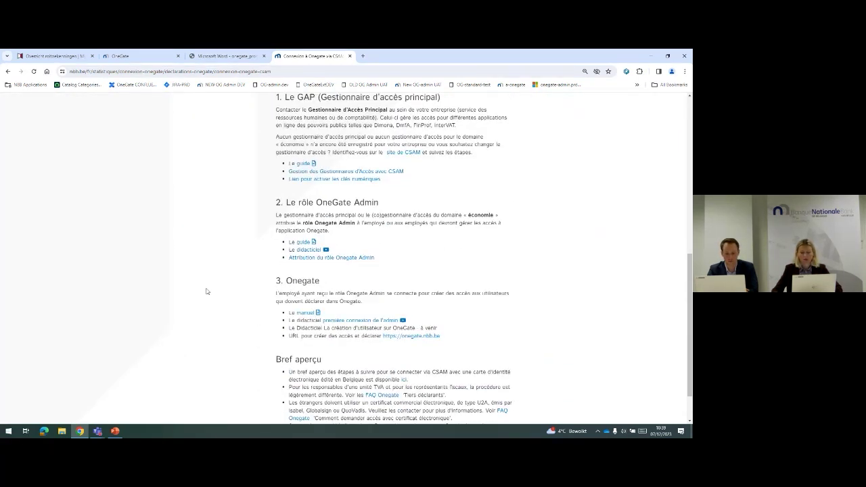